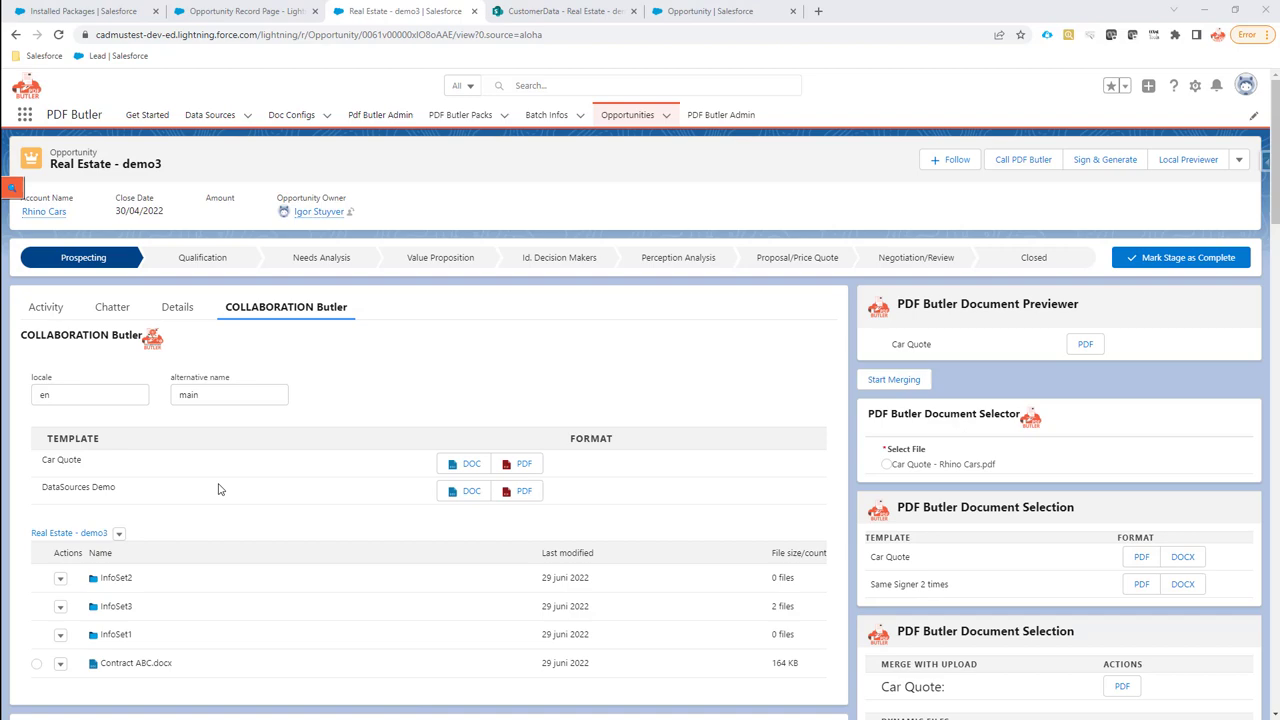
Examine the SharePoint Folder Name in the opportunity's details and compare it with the folder path in SharePoint
click(177, 307)
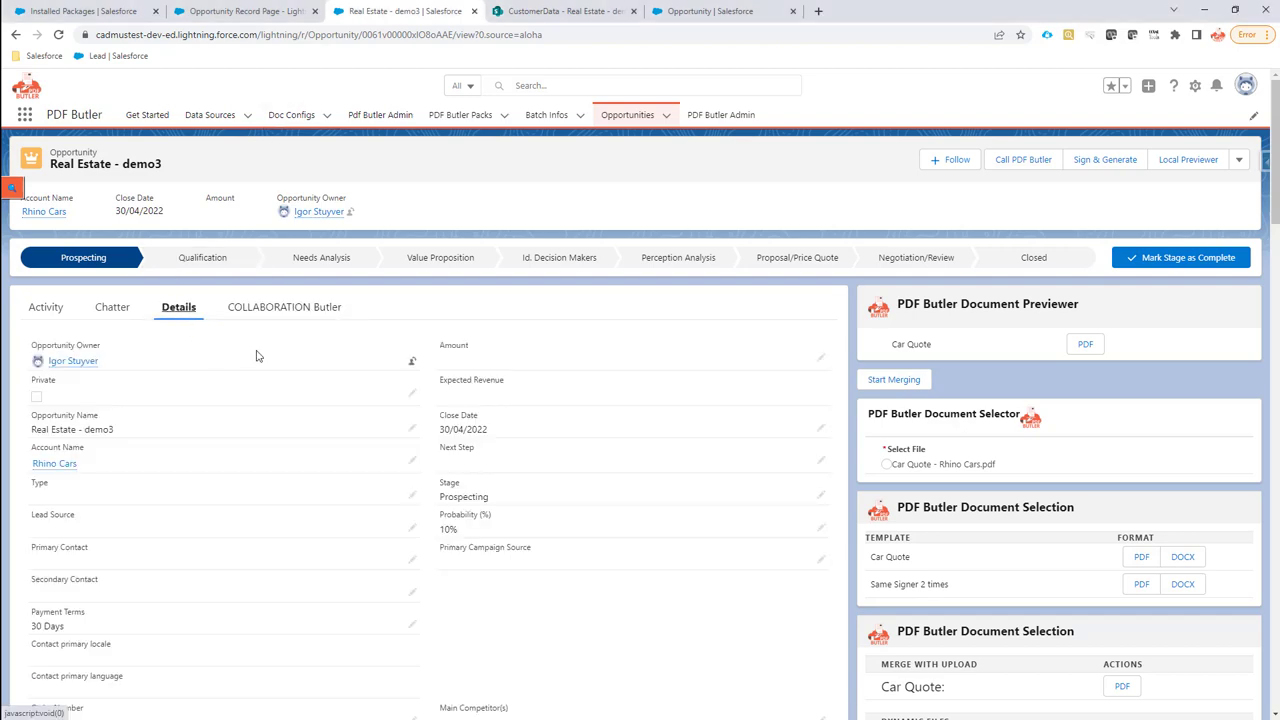
scroll(252, 358, down, 1)
scroll(248, 362, down, 5)
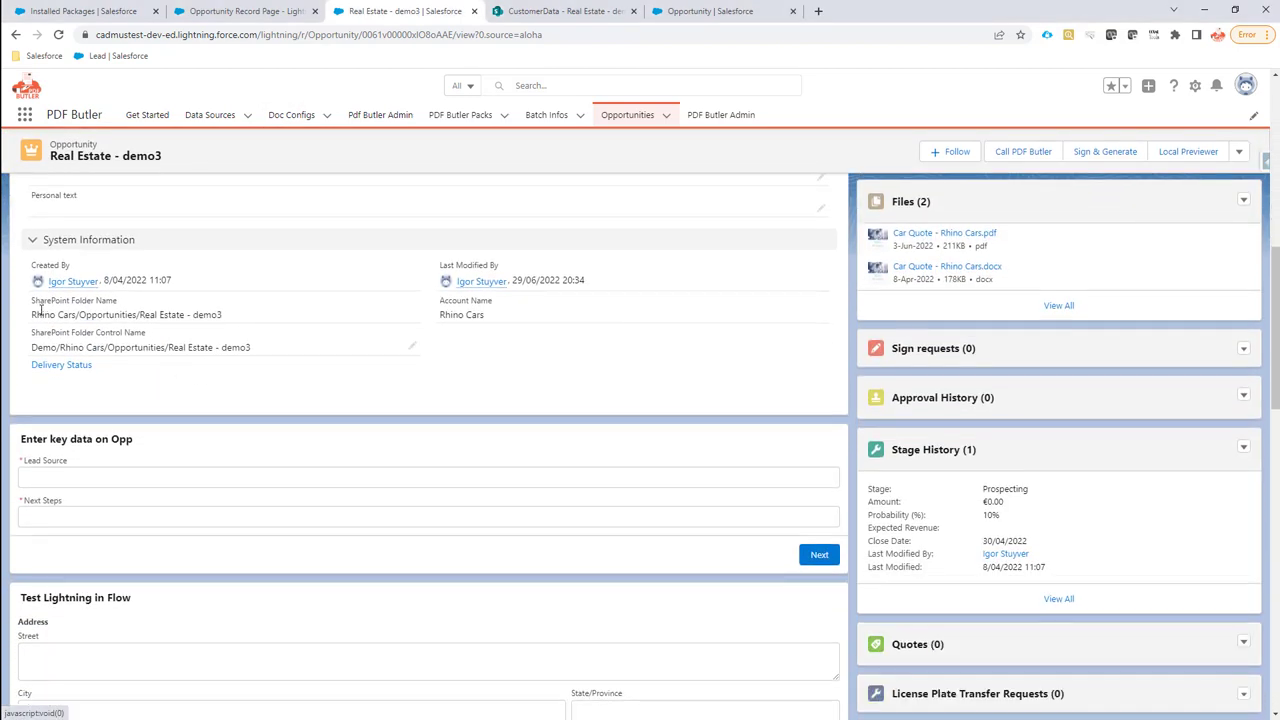
drag(31, 314, 216, 313)
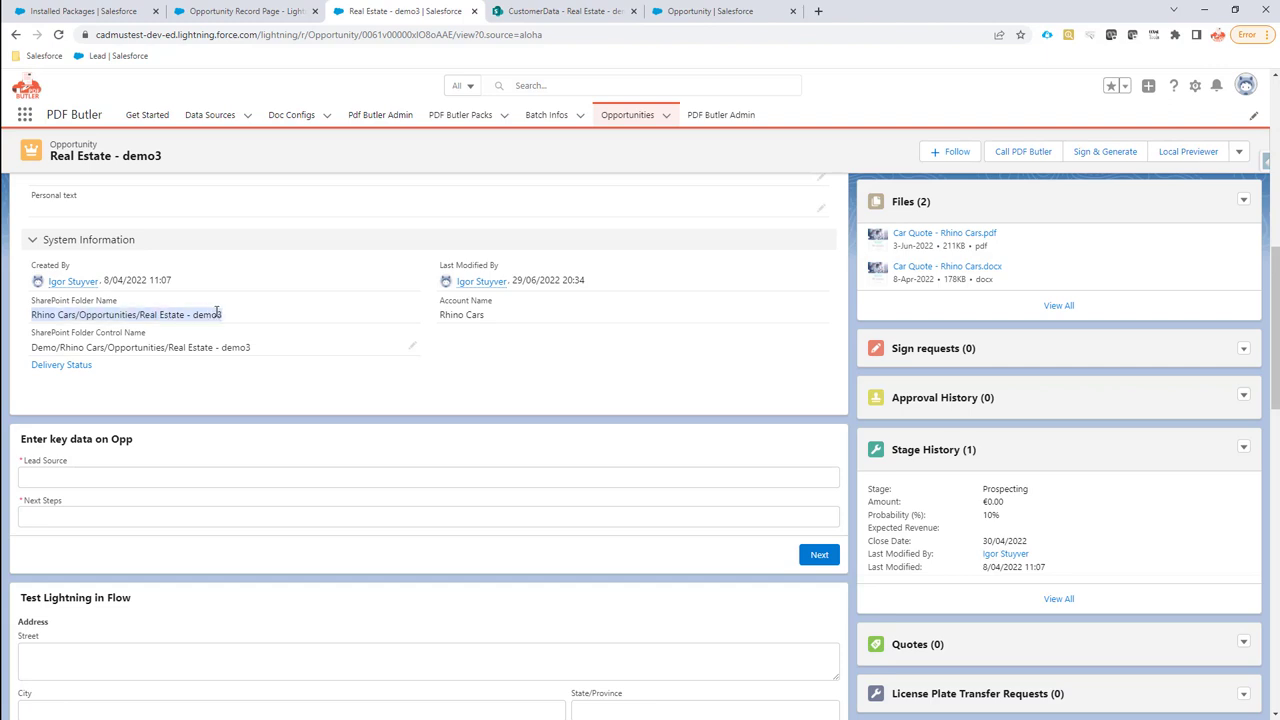
click(538, 12)
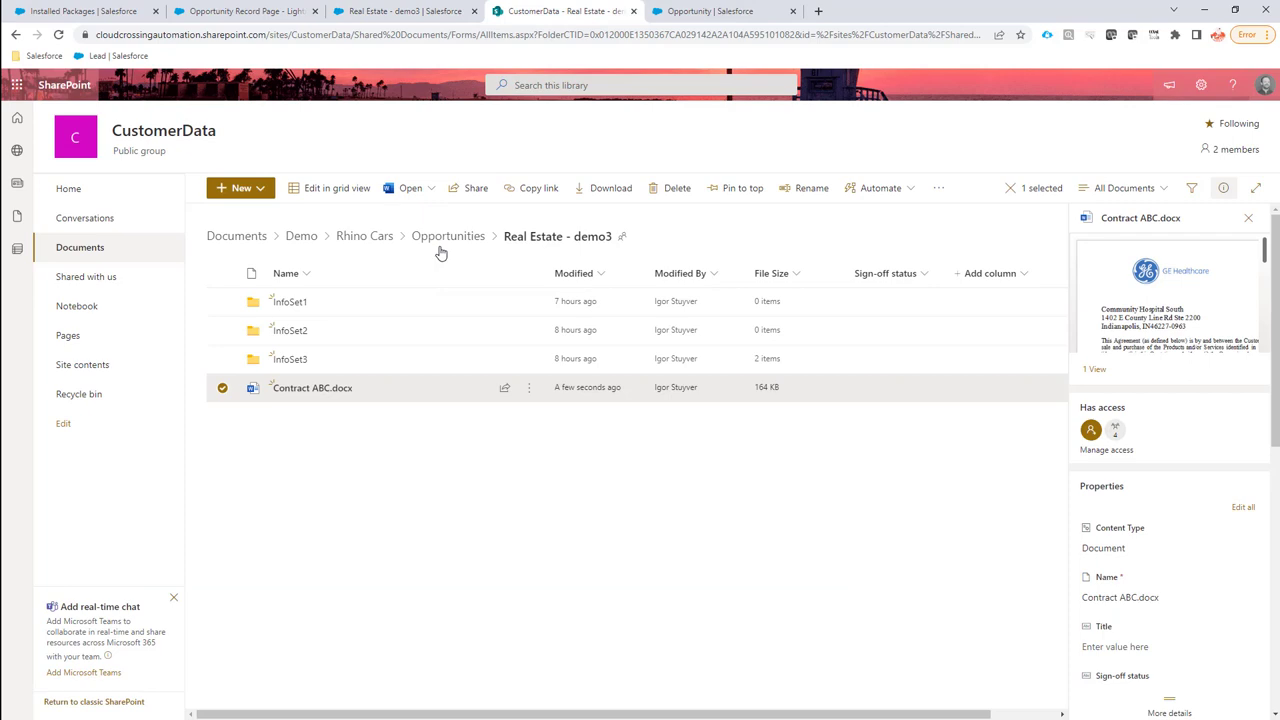
Return to the opportunity in Salesforce and open its Real Estate - demo3 folder in SharePoint from COLLABORATION Butler
click(430, 14)
scroll(400, 205, up, 10)
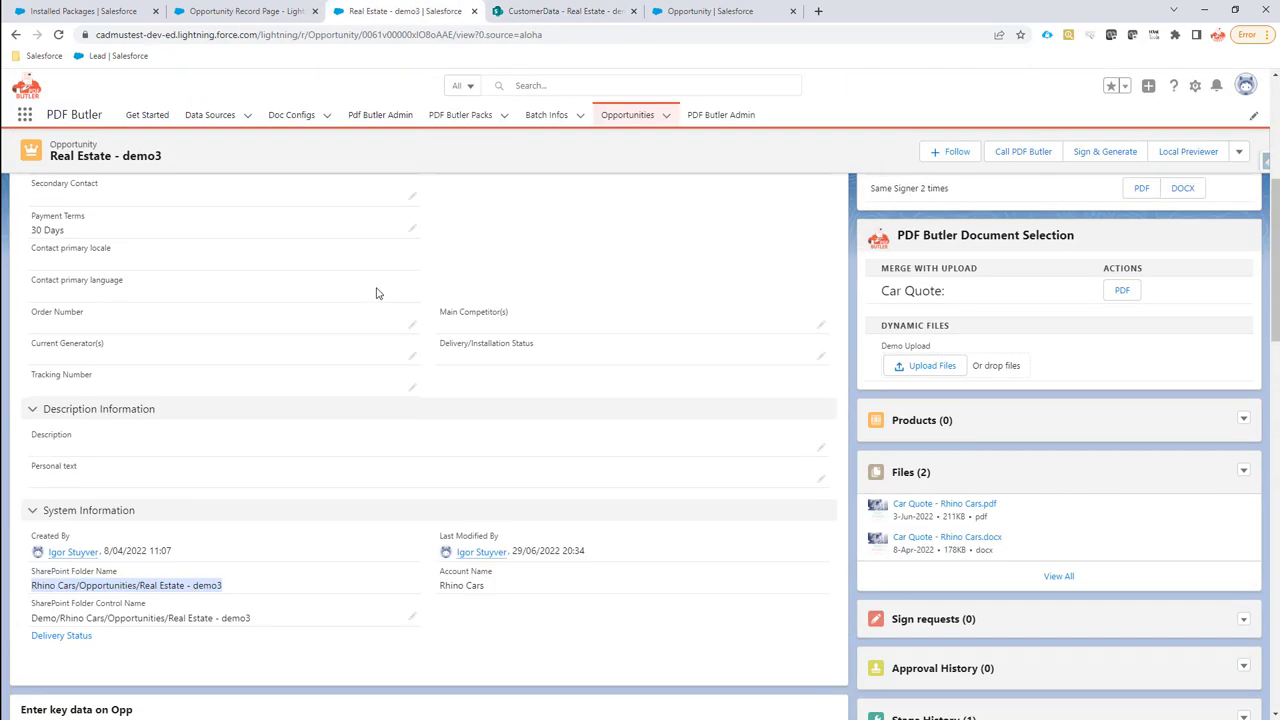
click(274, 307)
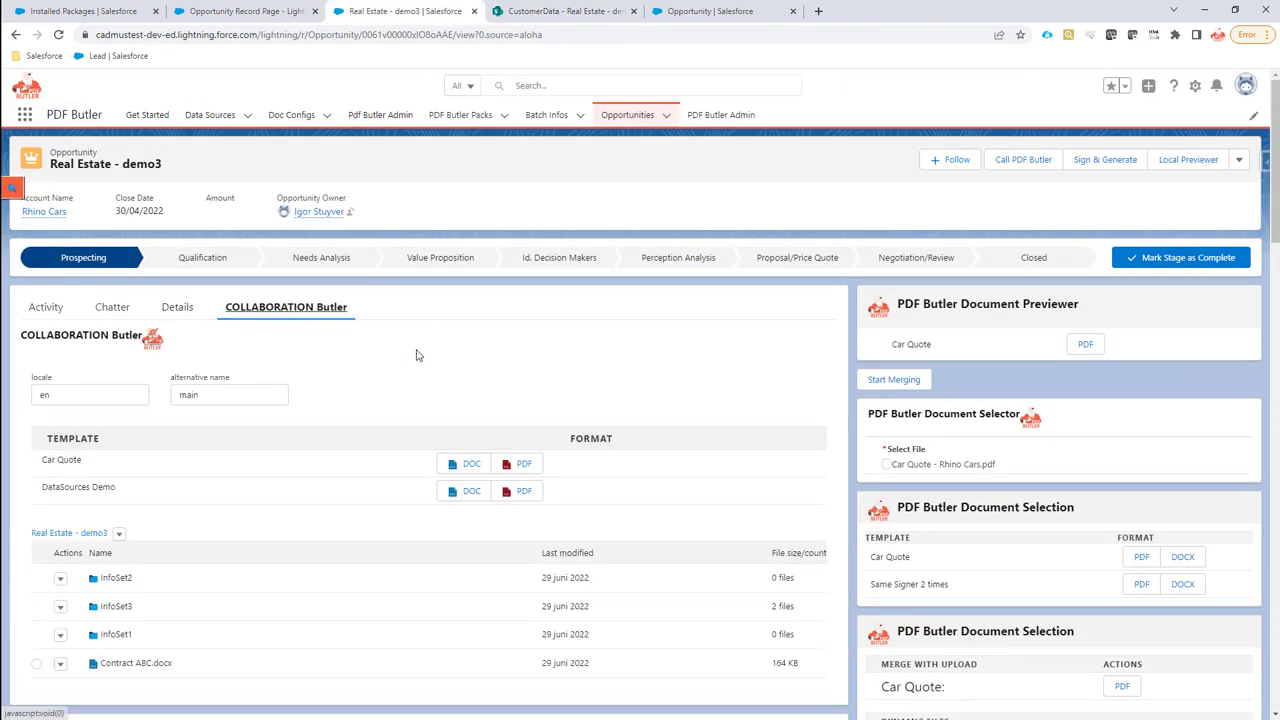
scroll(171, 583, down, 1)
click(118, 467)
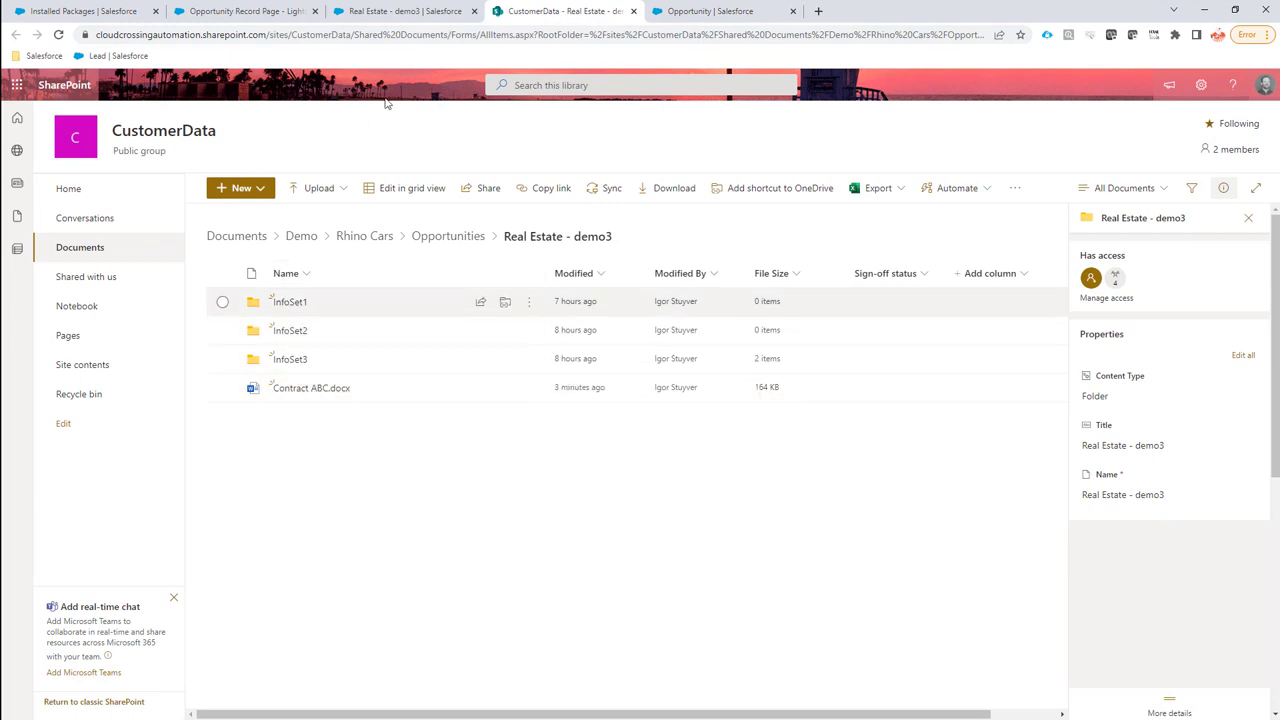
Check the COLLABORATION Butler component's Directory Change Control Field API Name in the Lightning App Builder
click(436, 16)
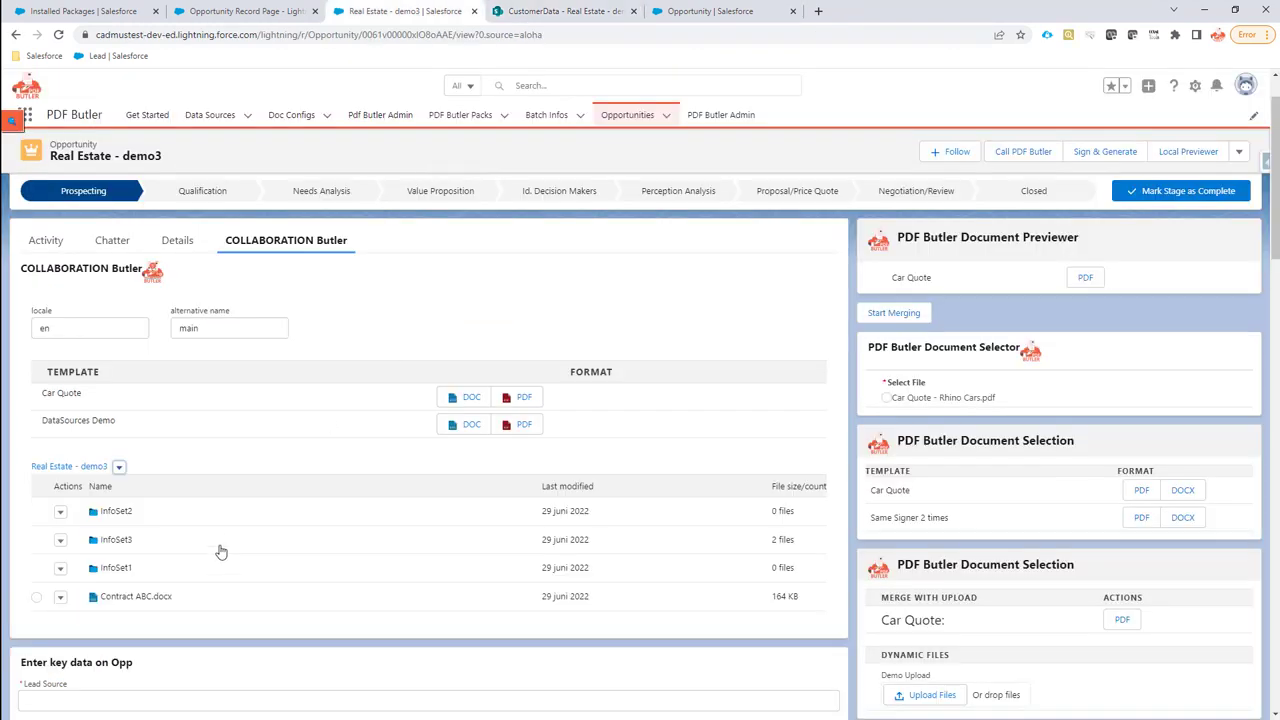
click(268, 13)
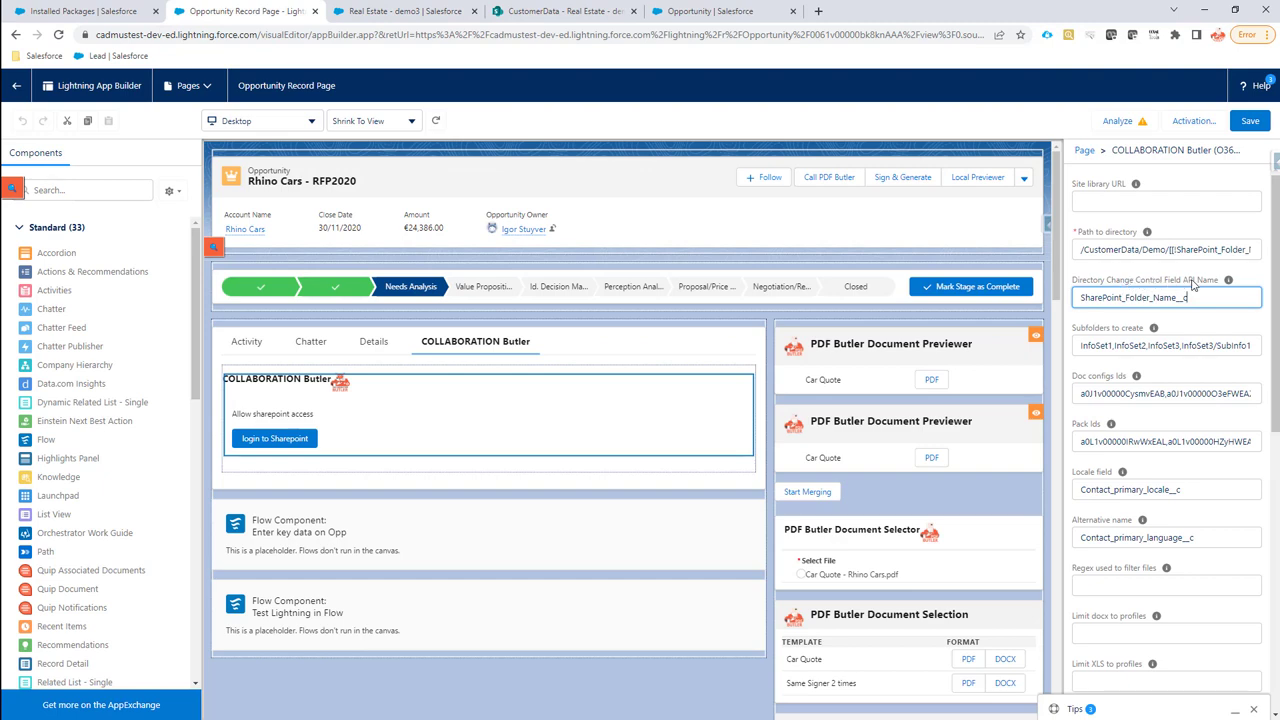
drag(1206, 292, 1078, 292)
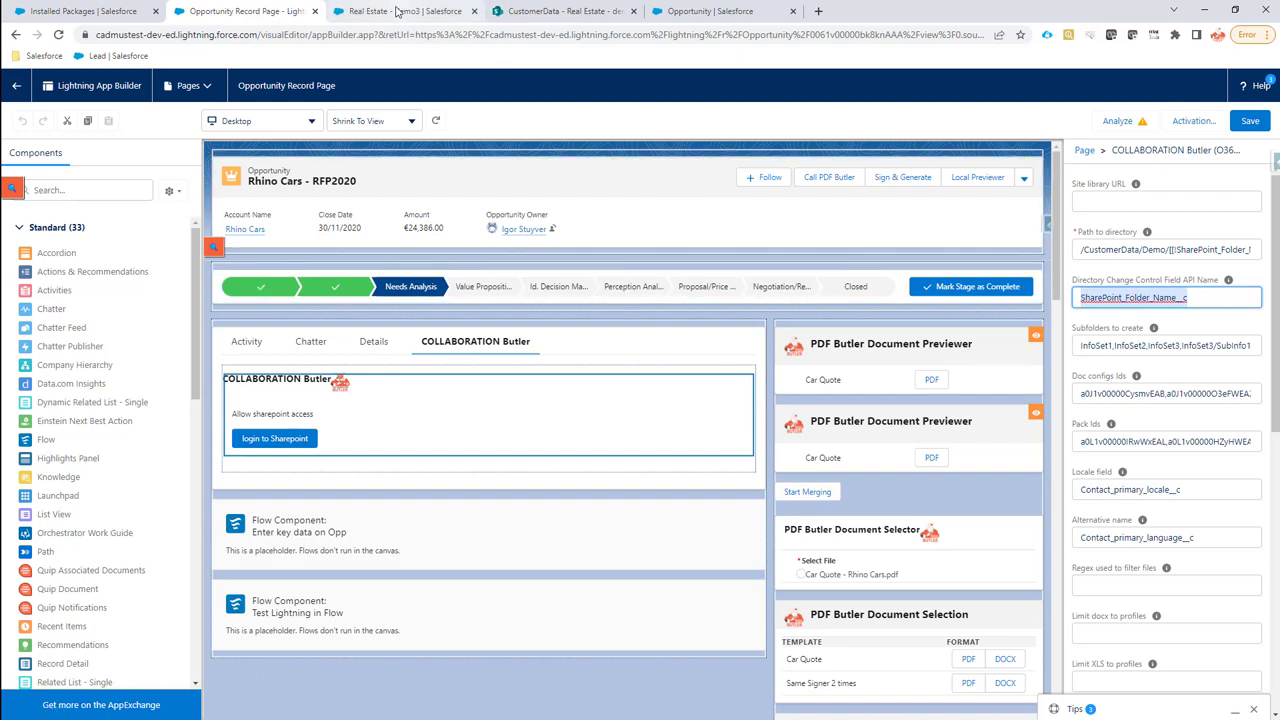
Examine the SharePoint Folder Control Name in the system information of the opportunity's details
click(400, 8)
click(178, 245)
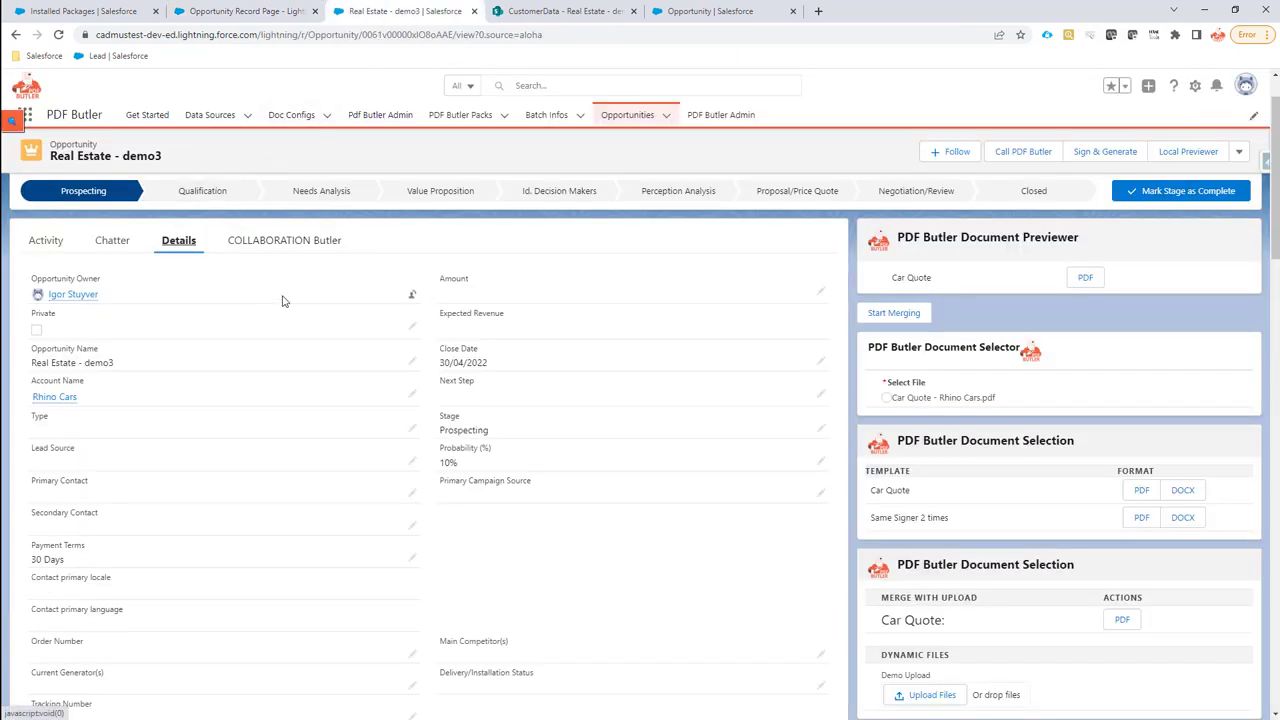
scroll(280, 305, down, 5)
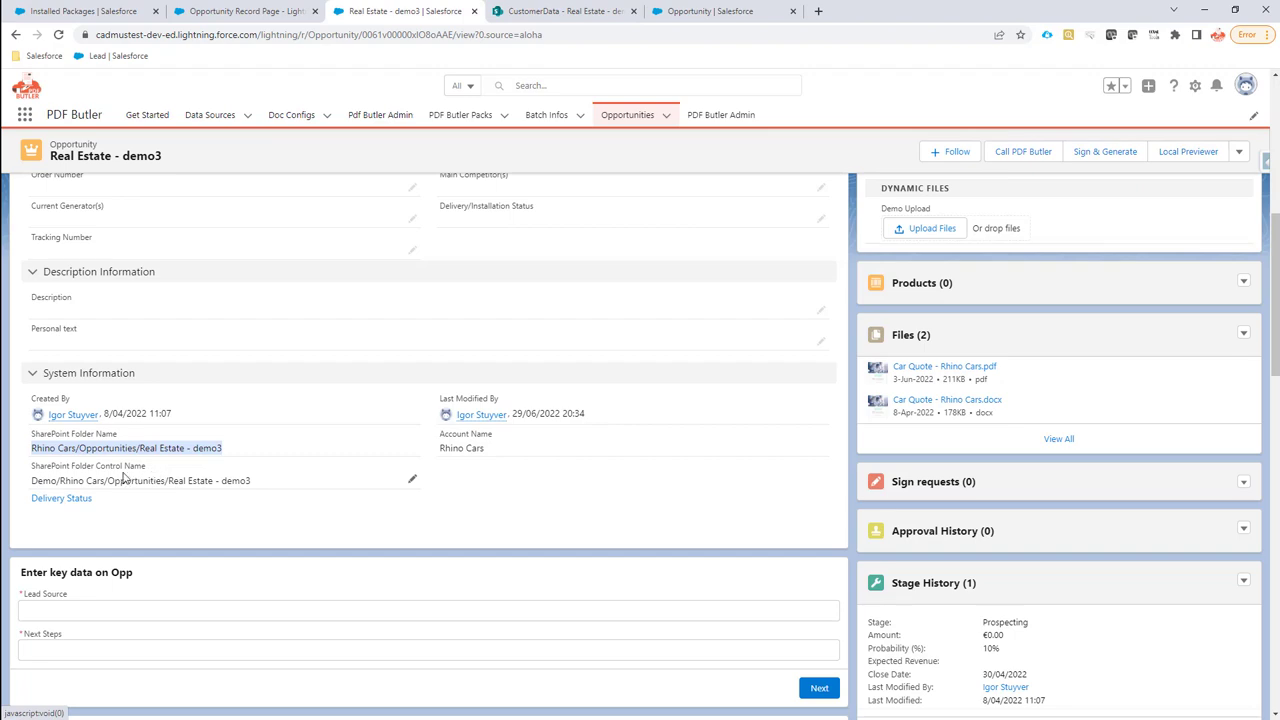
Rename the opportunity as Real Estate - demo4 and save the record
scroll(121, 478, up, 6)
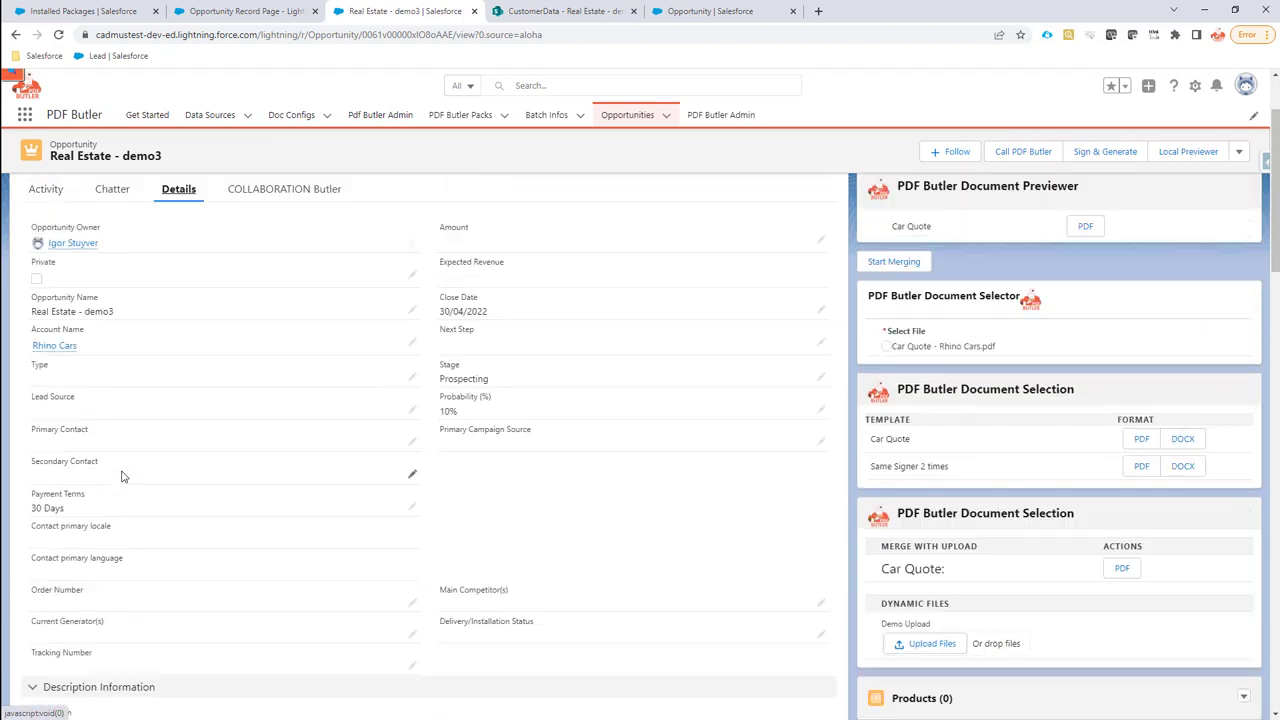
click(1239, 159)
click(1173, 232)
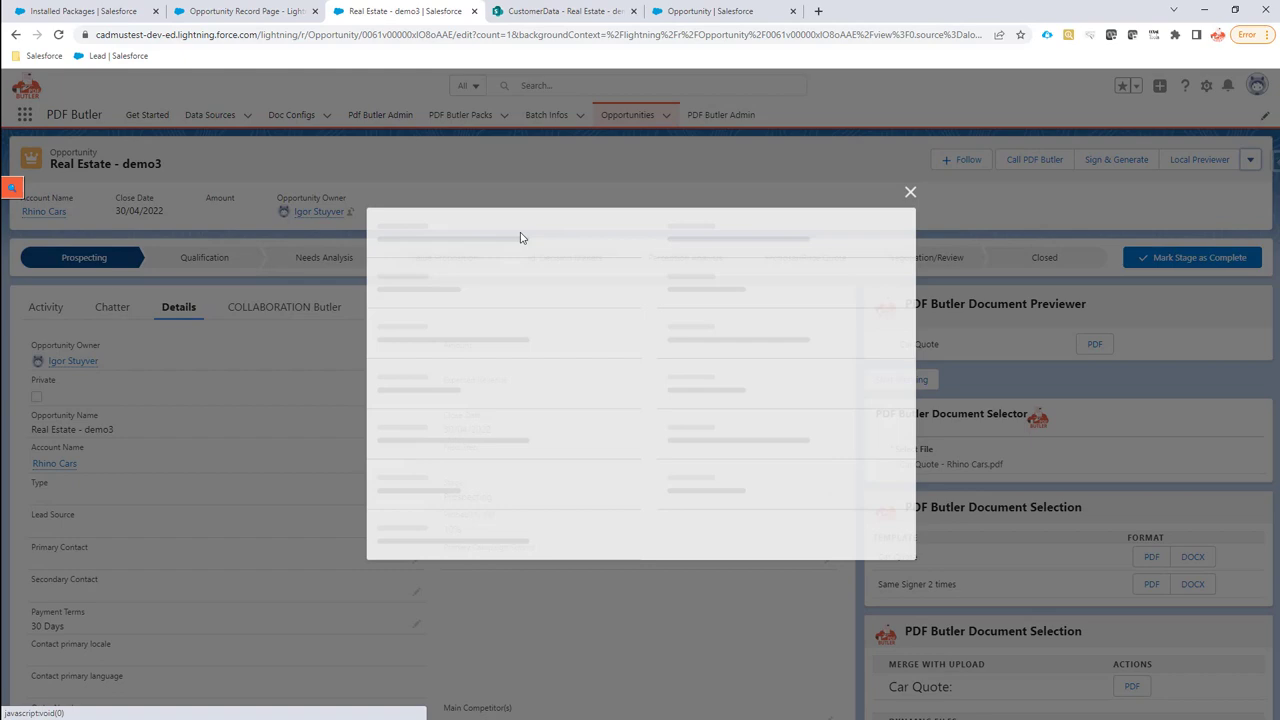
click(491, 252)
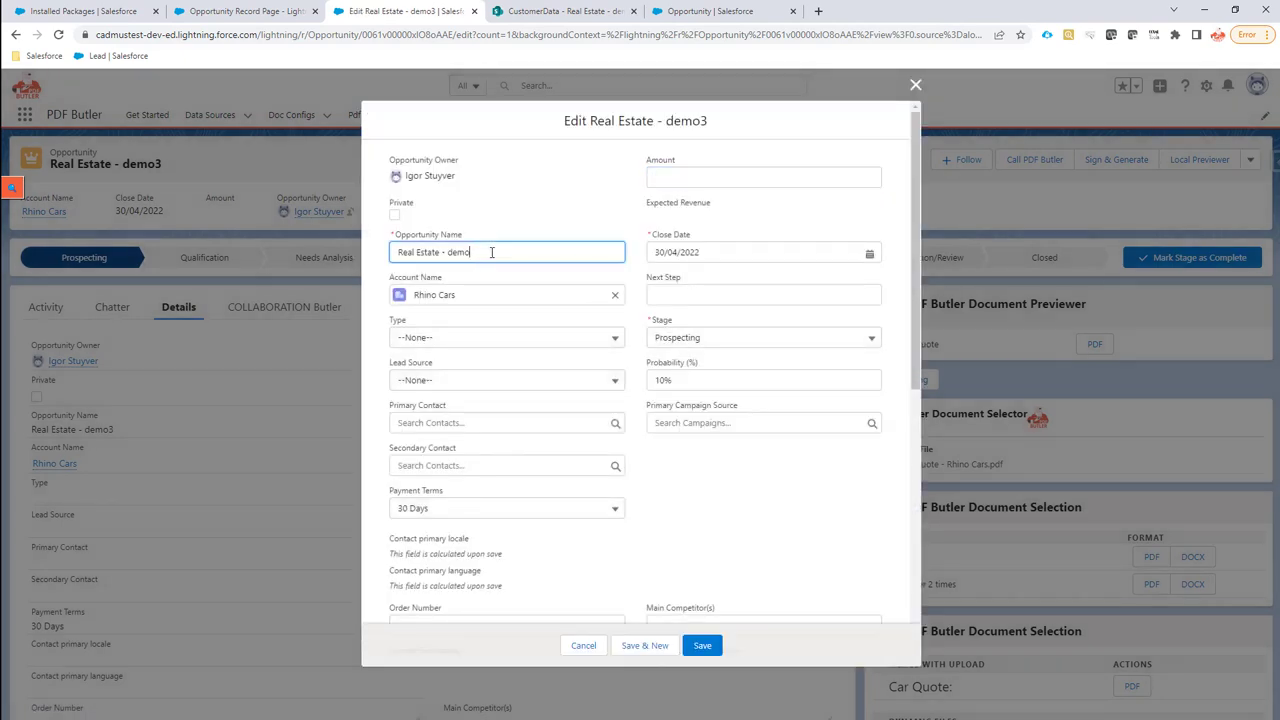
click(702, 645)
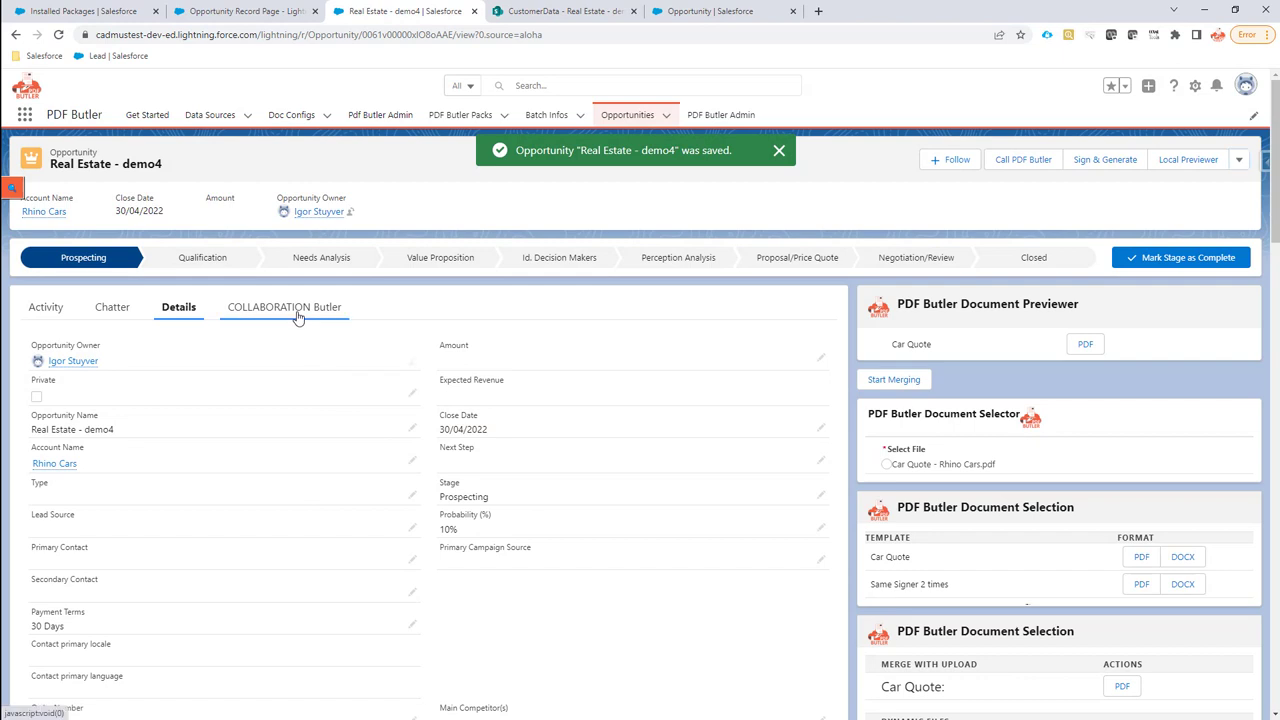
Reload the opportunity page and open its COLLABORATION Butler section
click(298, 316)
click(58, 34)
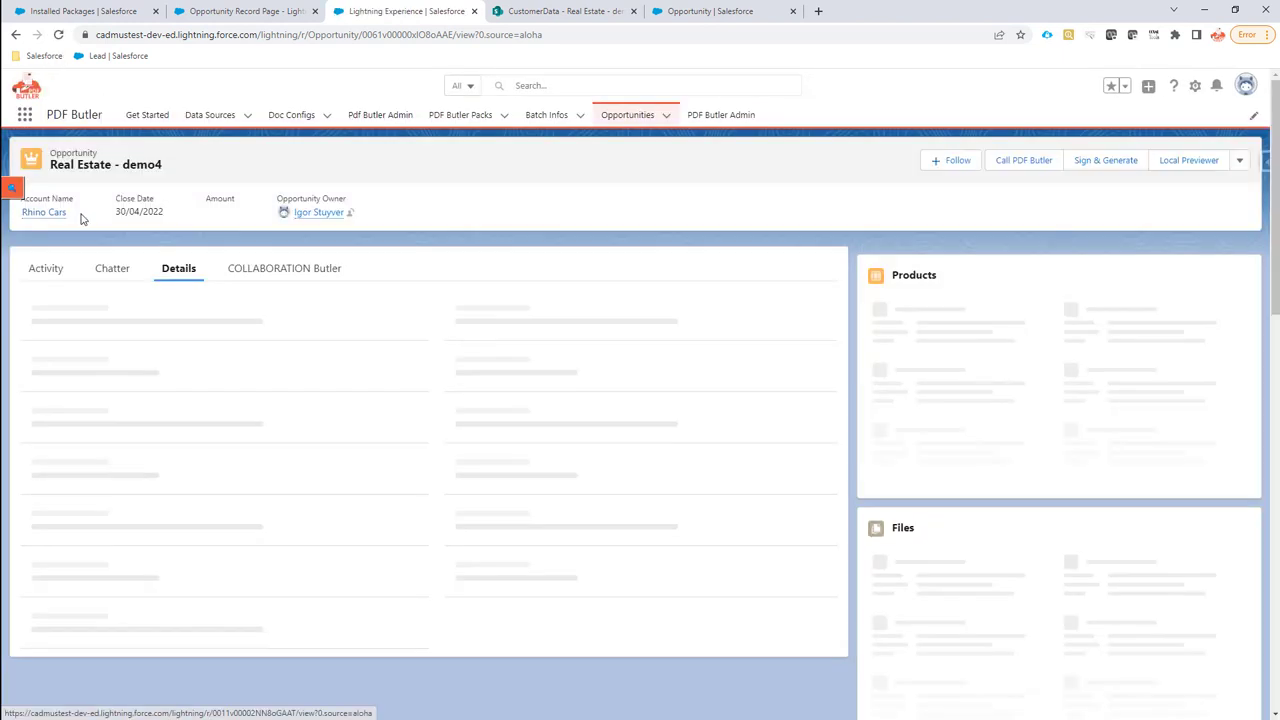
click(252, 310)
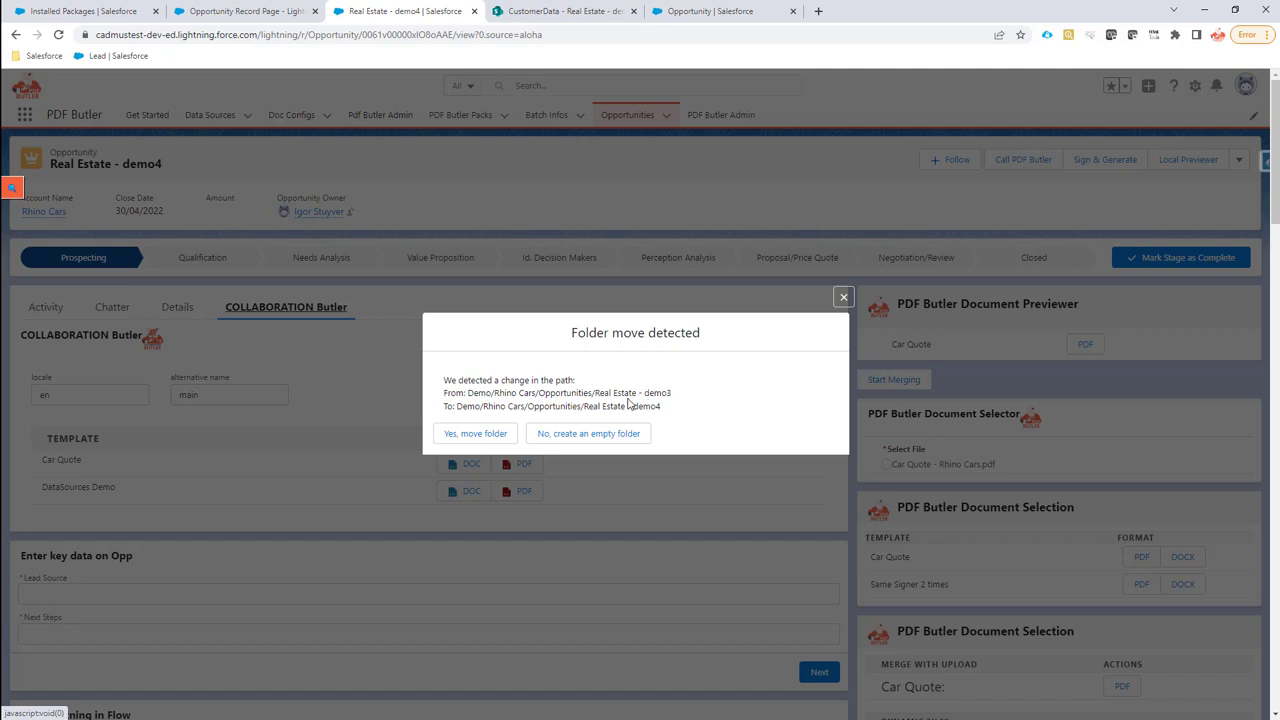
Compare the old and new paths in the folder move dialog and accept moving the folder to Real Estate - demo4
drag(596, 392, 670, 393)
click(596, 406)
drag(596, 406, 649, 406)
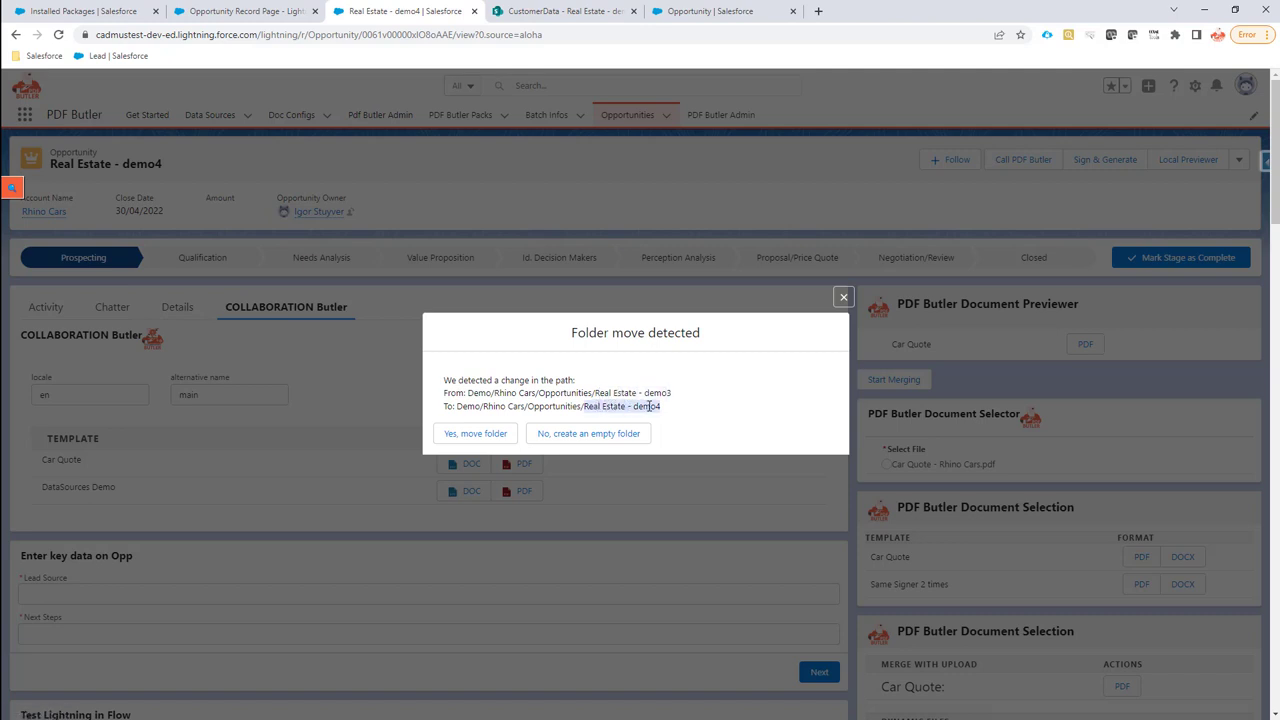
click(486, 435)
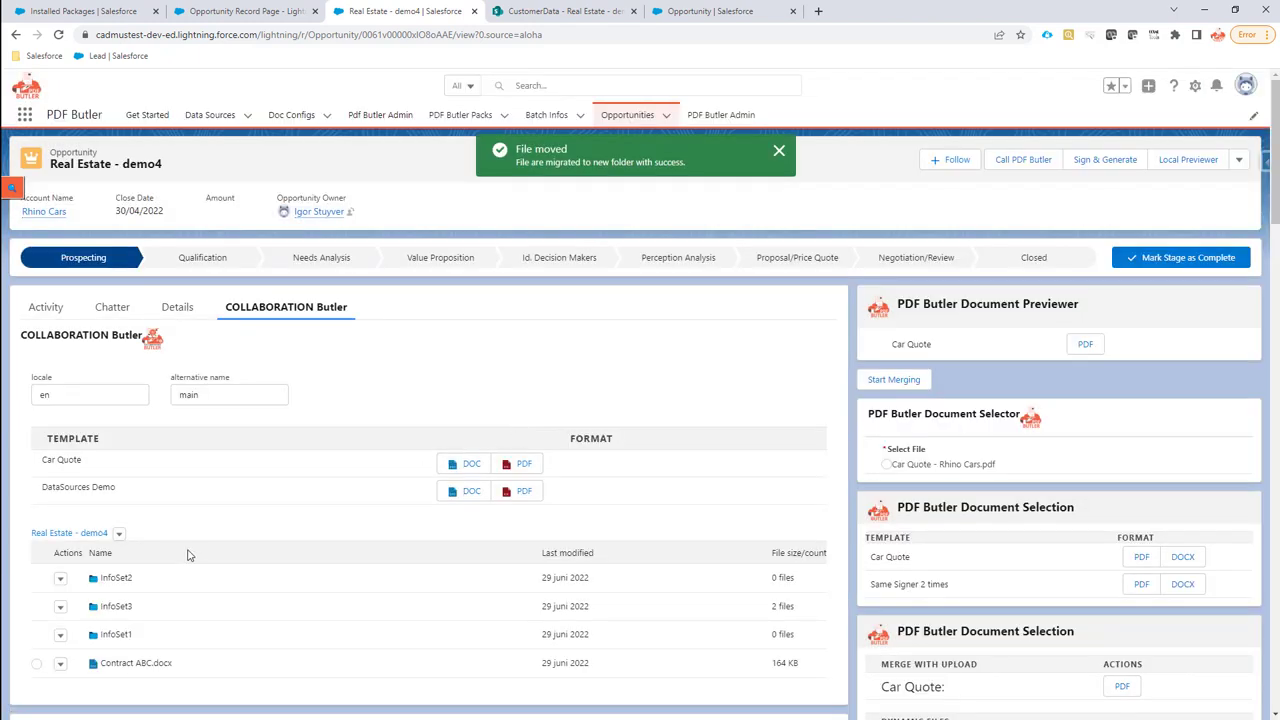
Open the opportunity's folder in SharePoint and check the Real Estate - demo4 folder and its contents under Opportunities
click(118, 534)
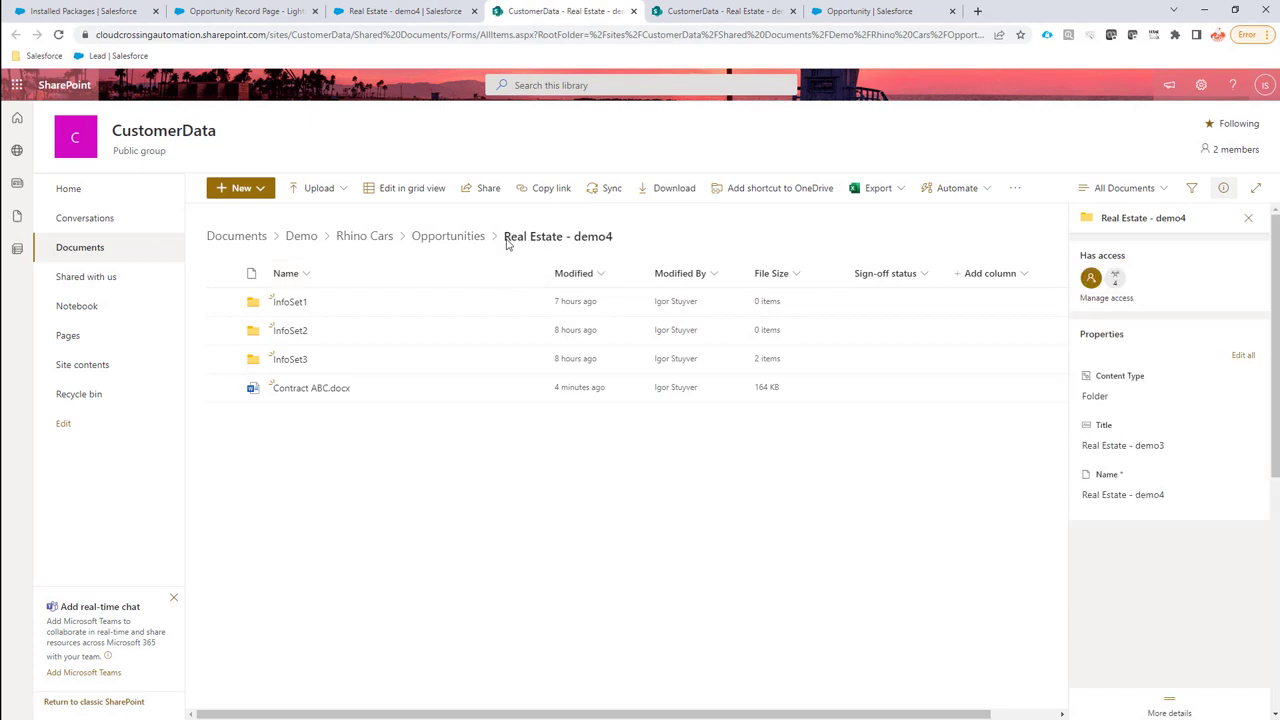
drag(506, 238, 605, 242)
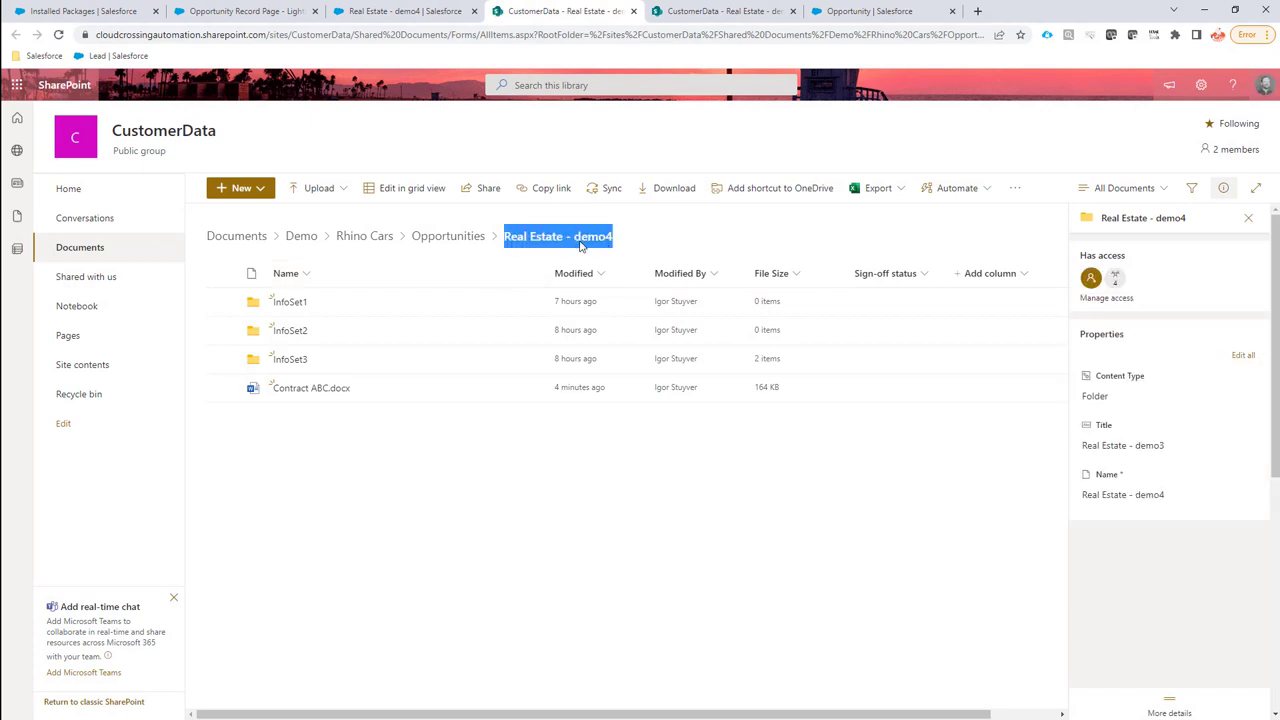
click(455, 244)
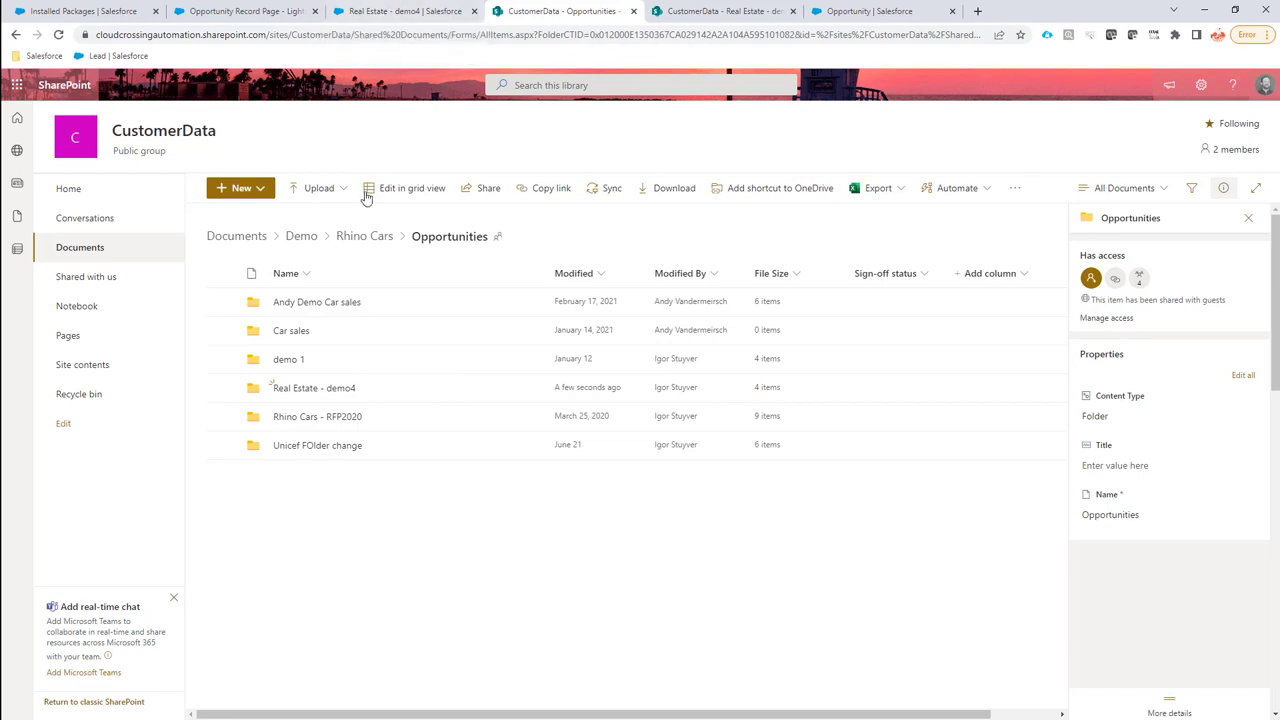
double_click(420, 238)
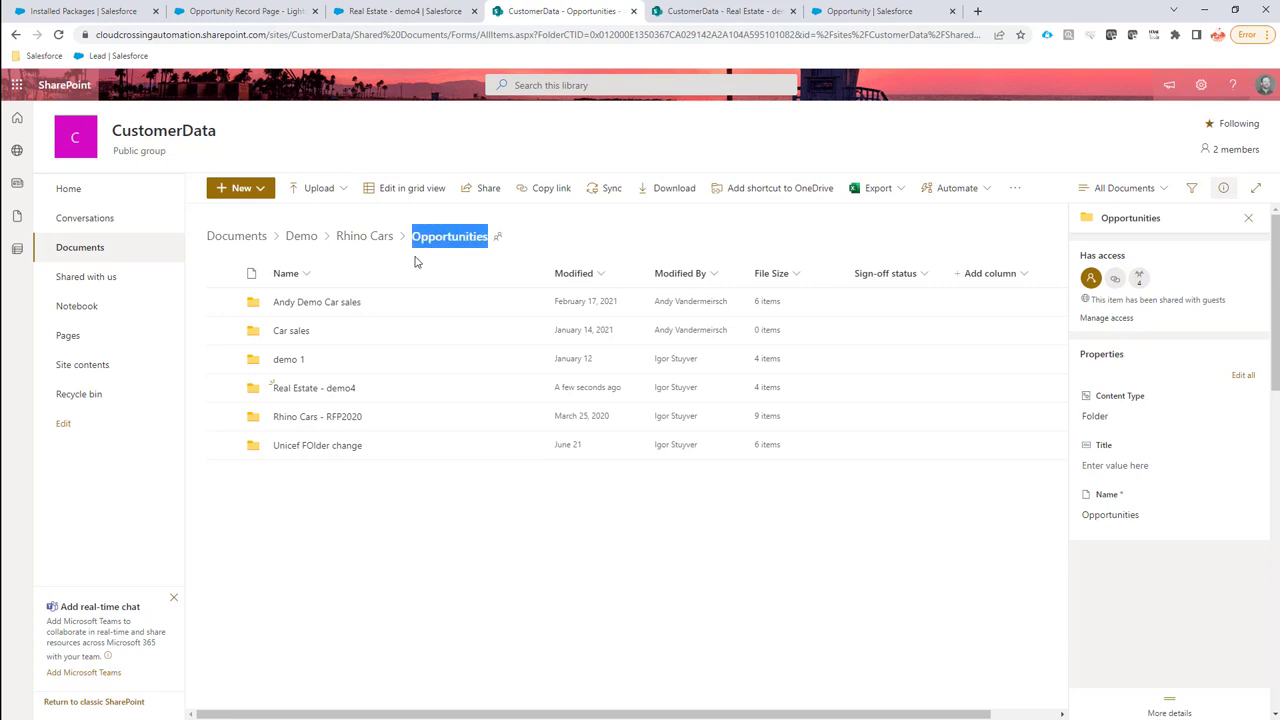
click(333, 389)
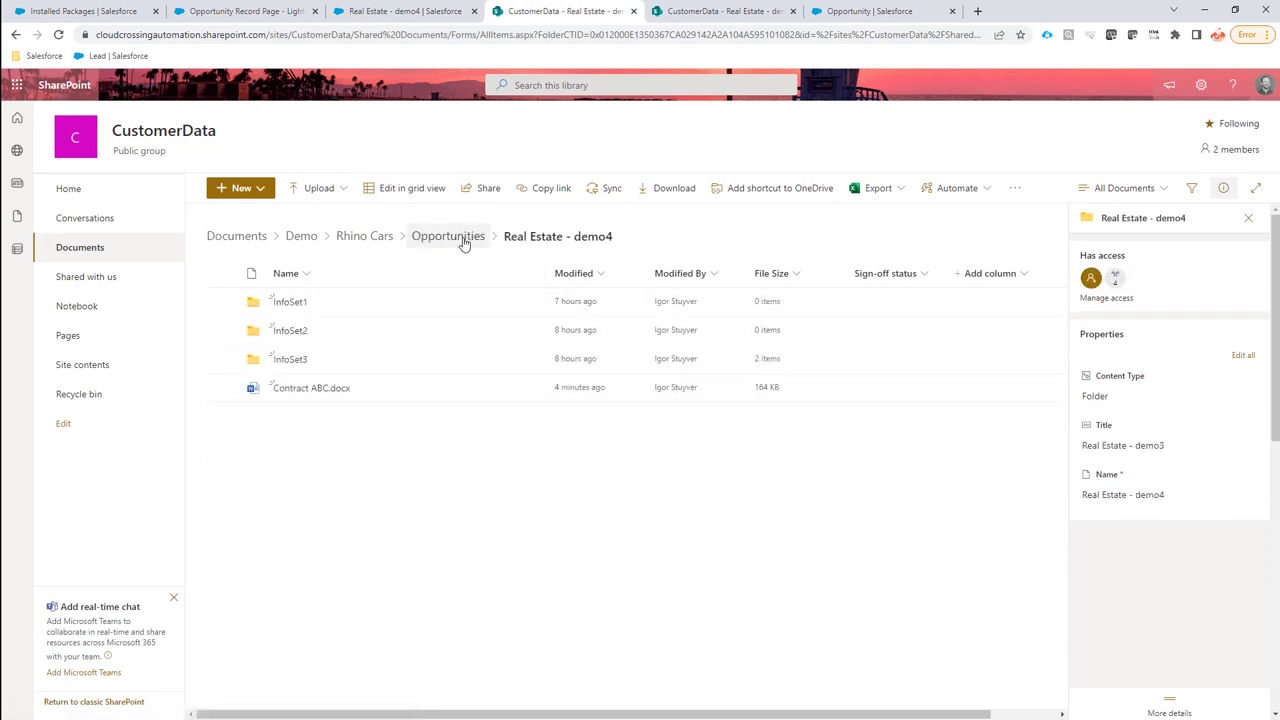
Open the Opportunity object's fields in Salesforce setup, filter them by "share" and open the SharePoint Folder Name field
click(403, 10)
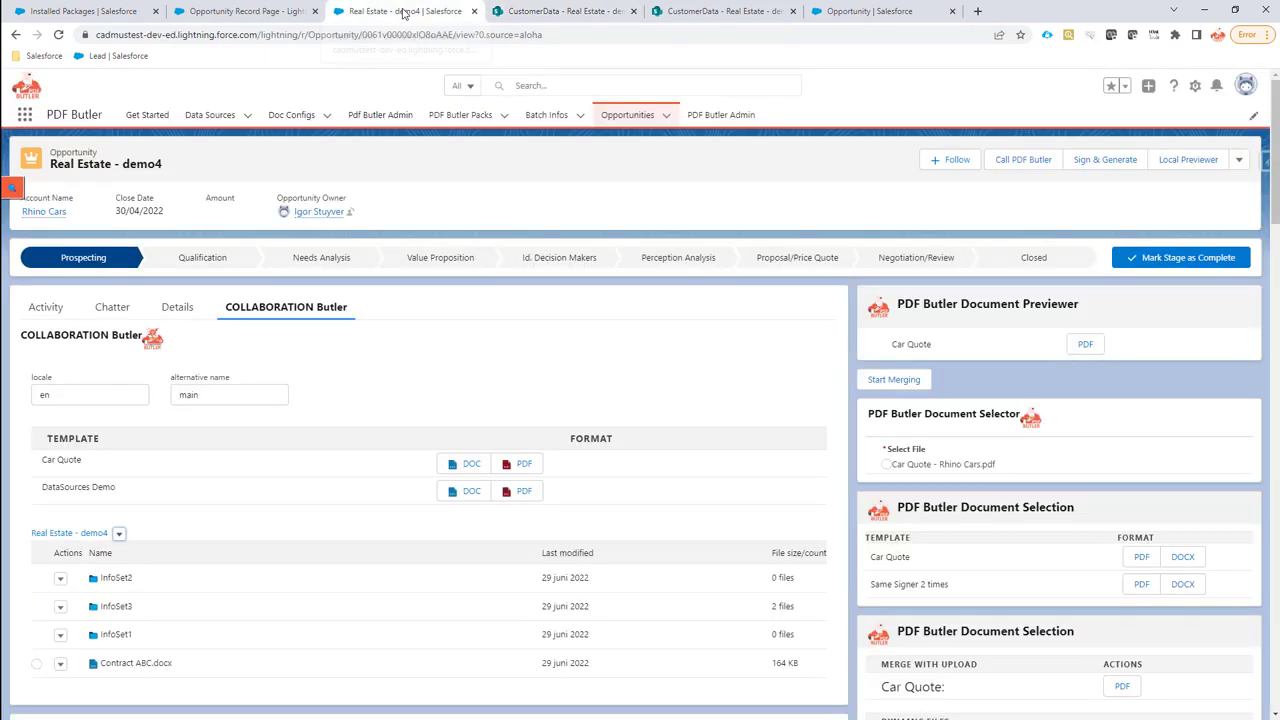
click(1194, 86)
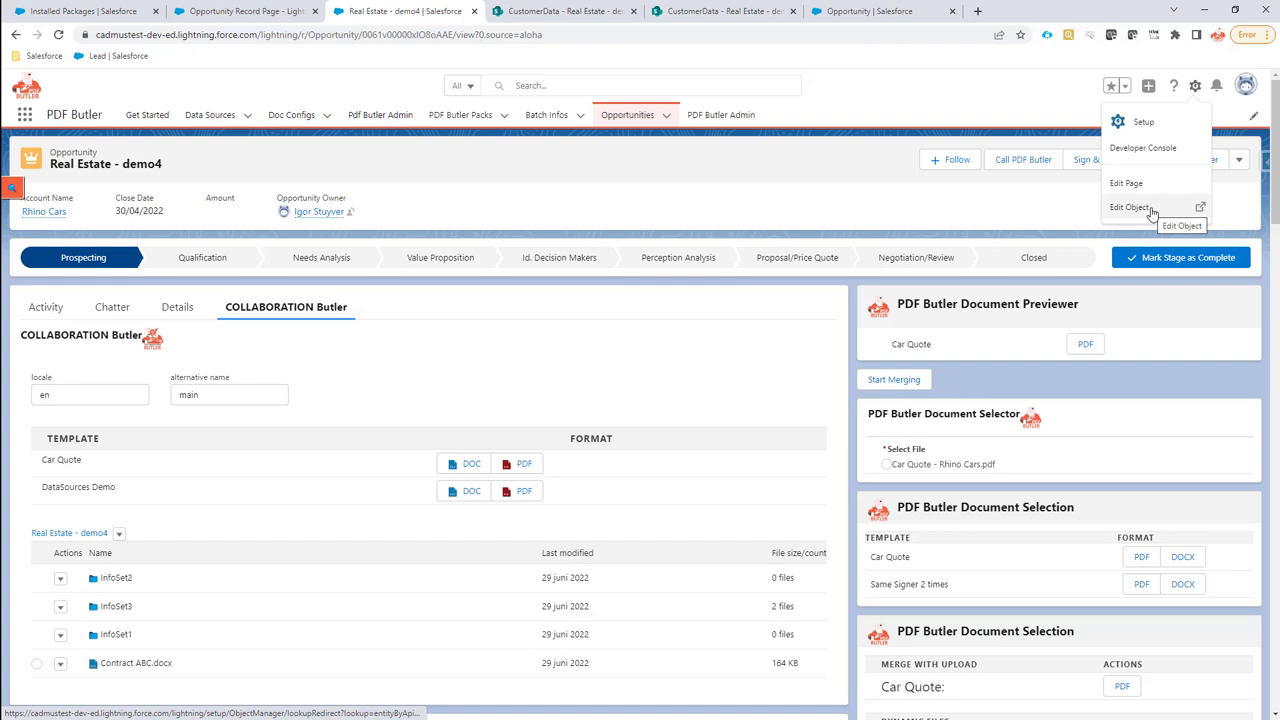
click(1130, 207)
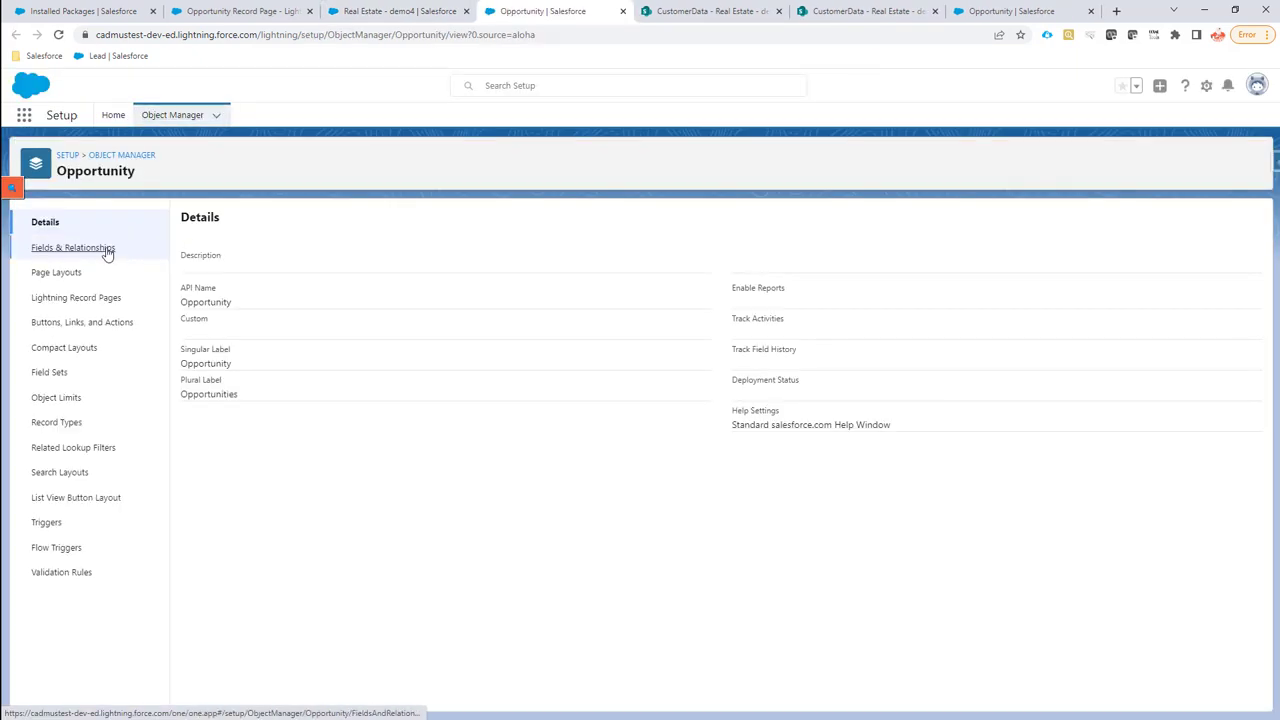
click(103, 248)
click(855, 218)
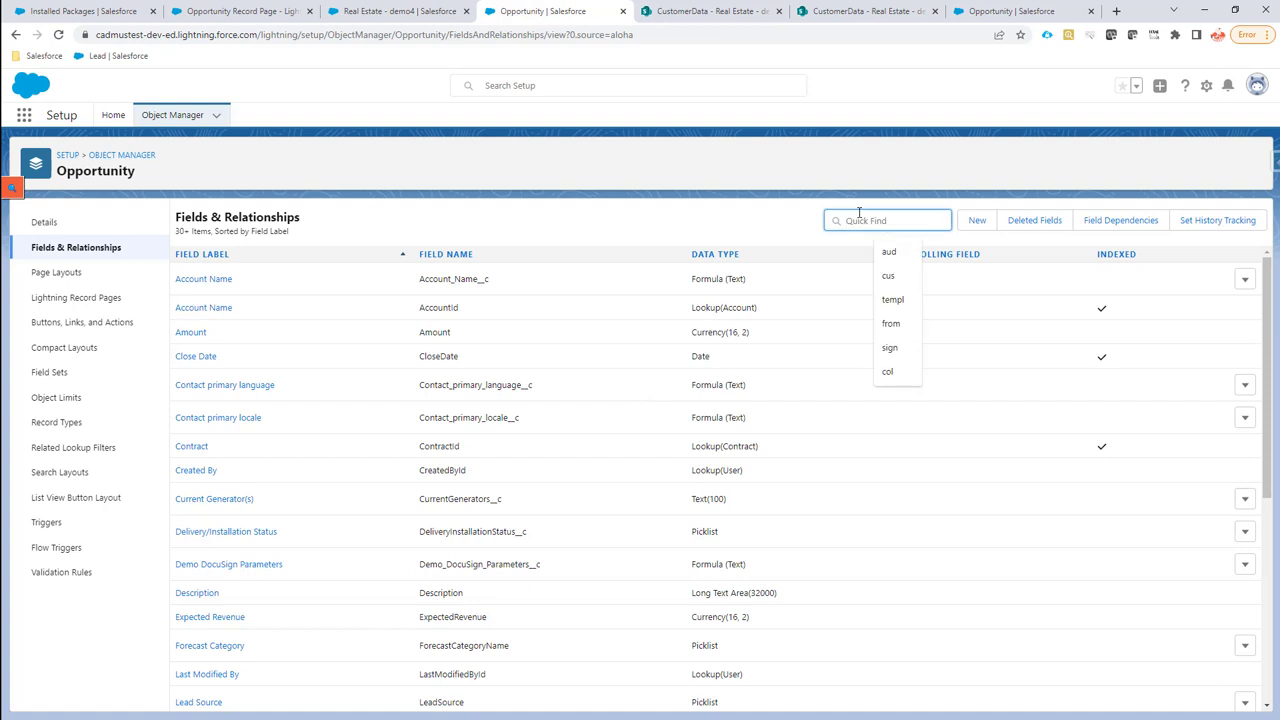
text(share)
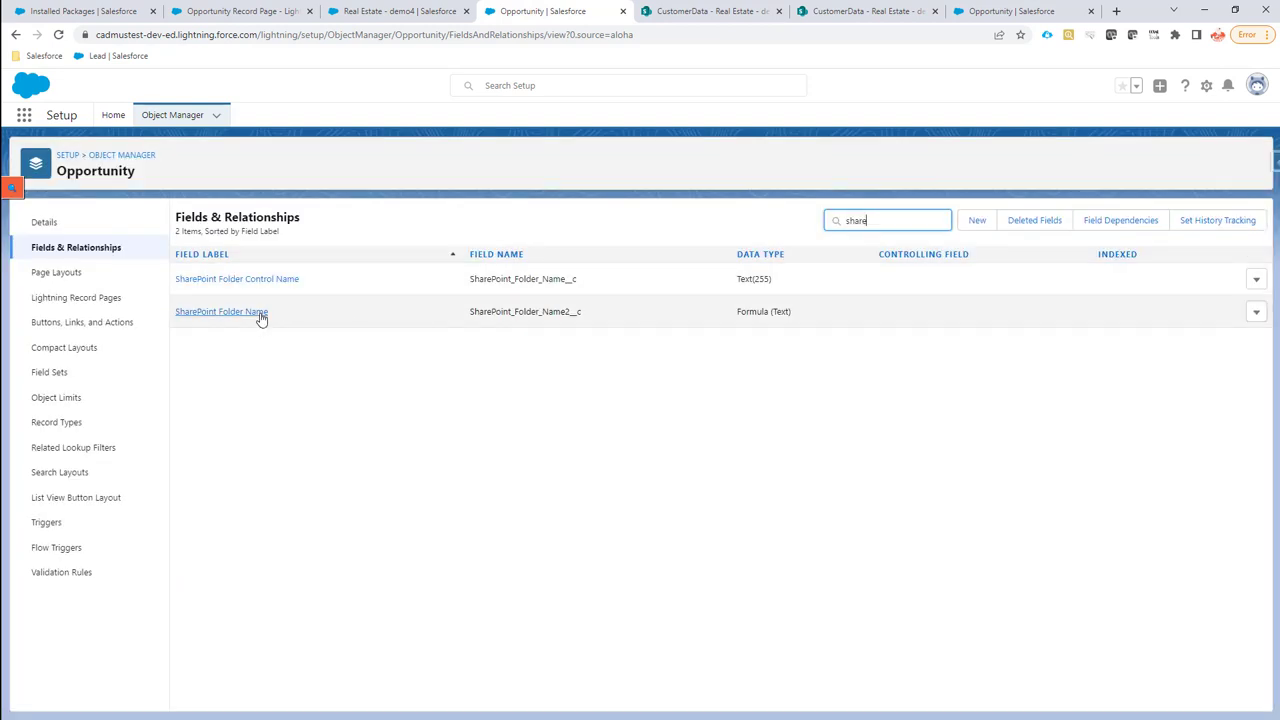
click(256, 315)
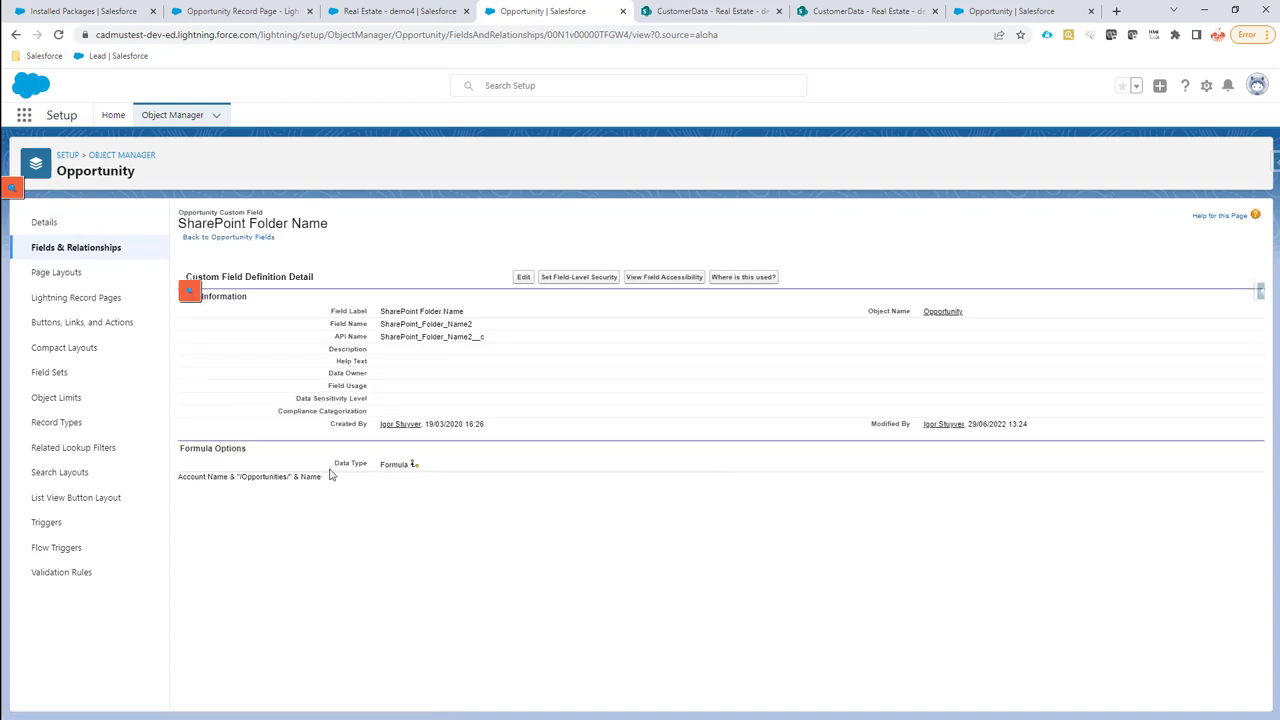
Add a 2 to the Opportunities folder text in the SharePoint Folder Name formula and save the field
click(523, 278)
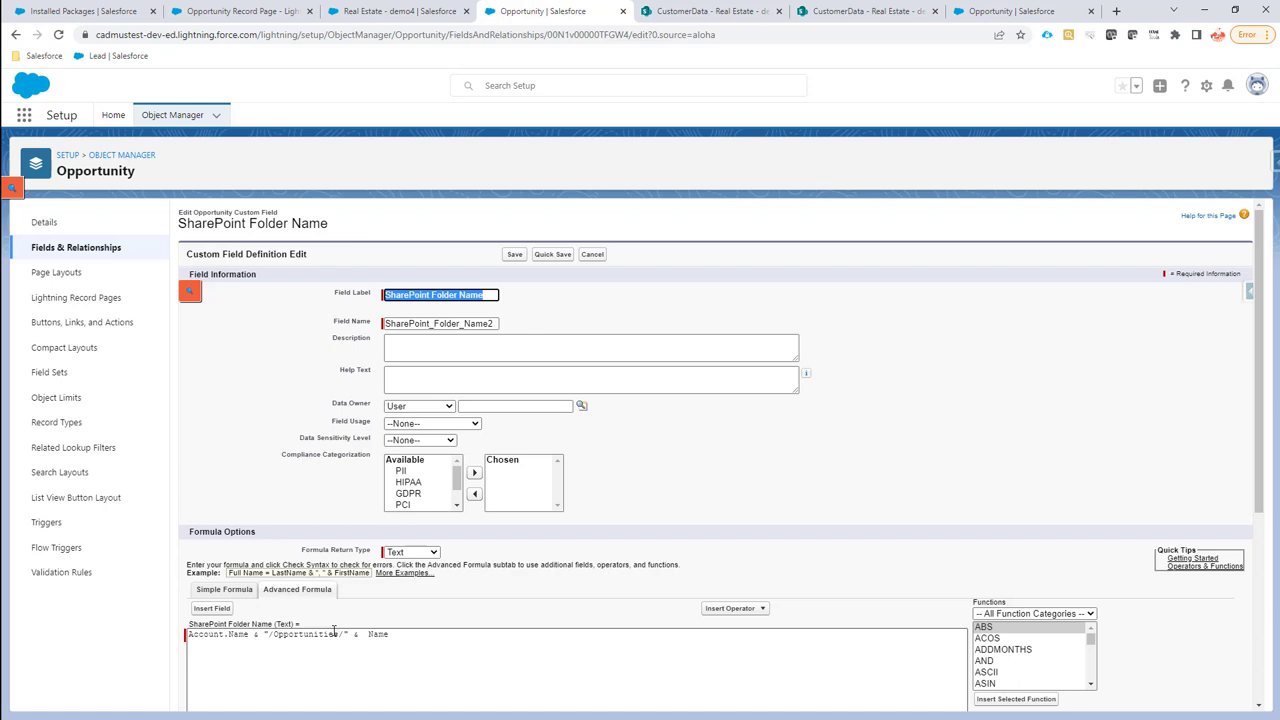
click(340, 633)
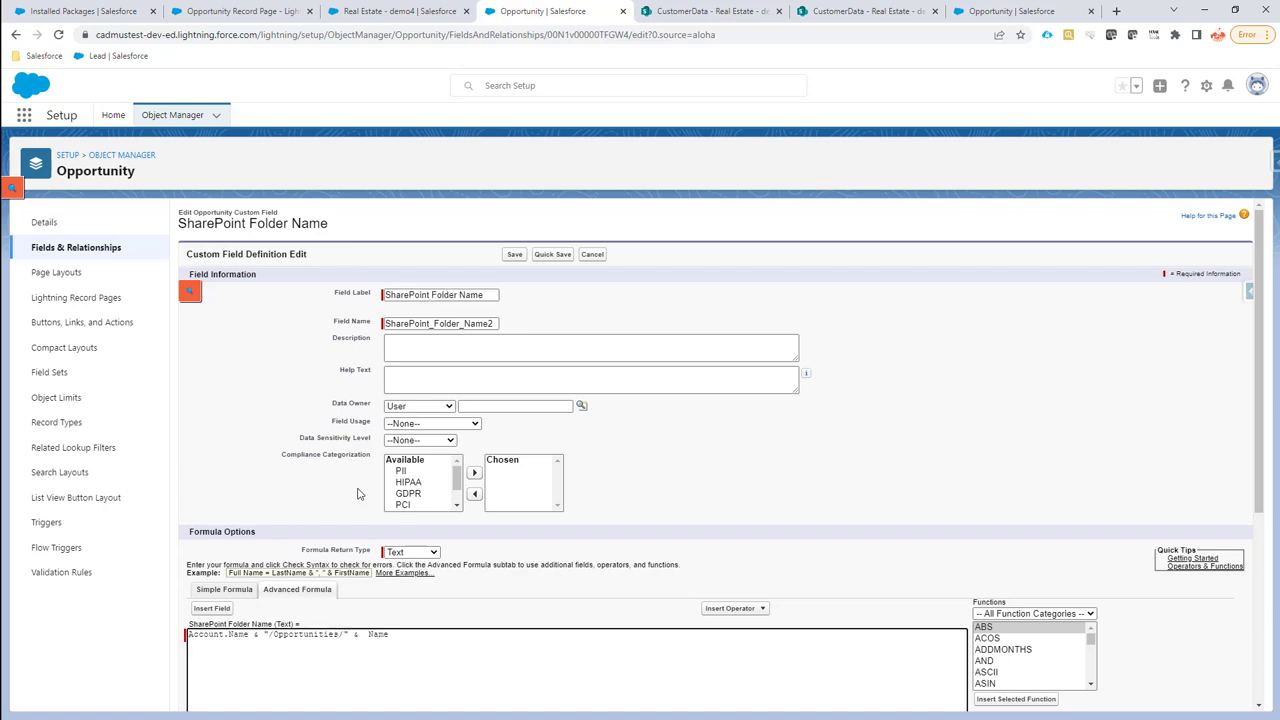
text(2)
click(513, 255)
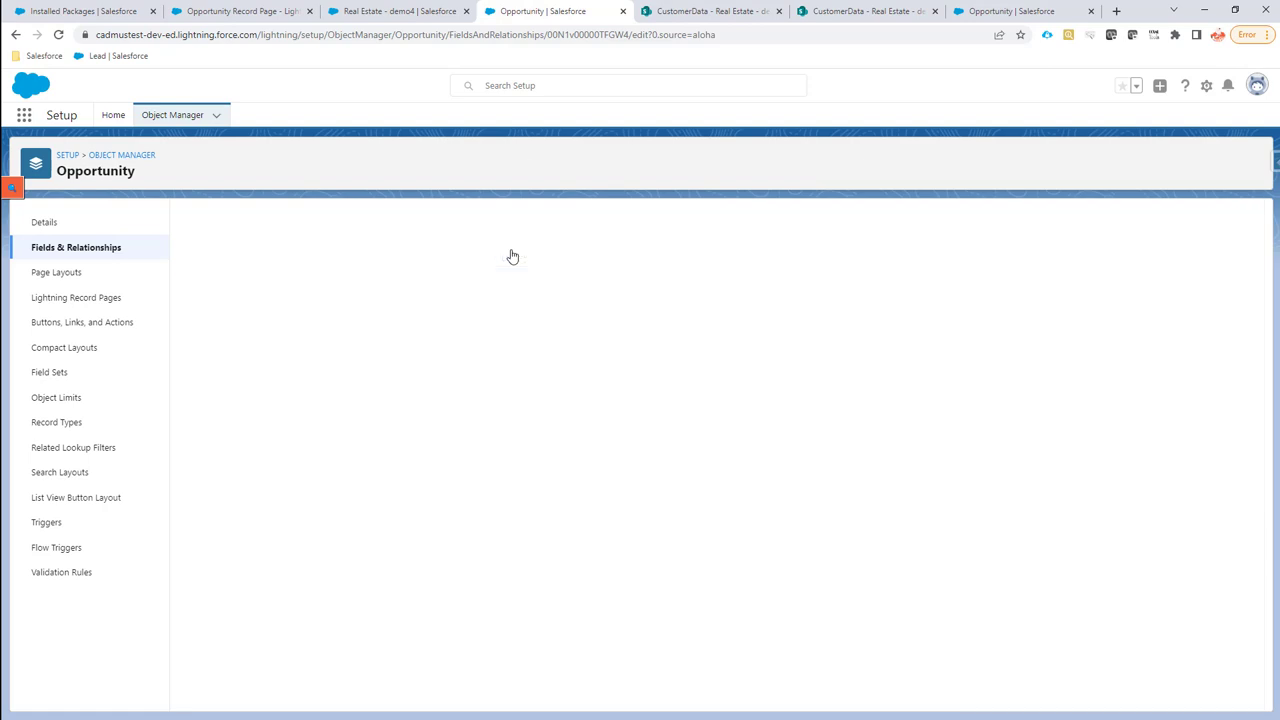
Return to the Real Estate - demo4 opportunity, reload the record and open its COLLABORATION Butler section
click(247, 10)
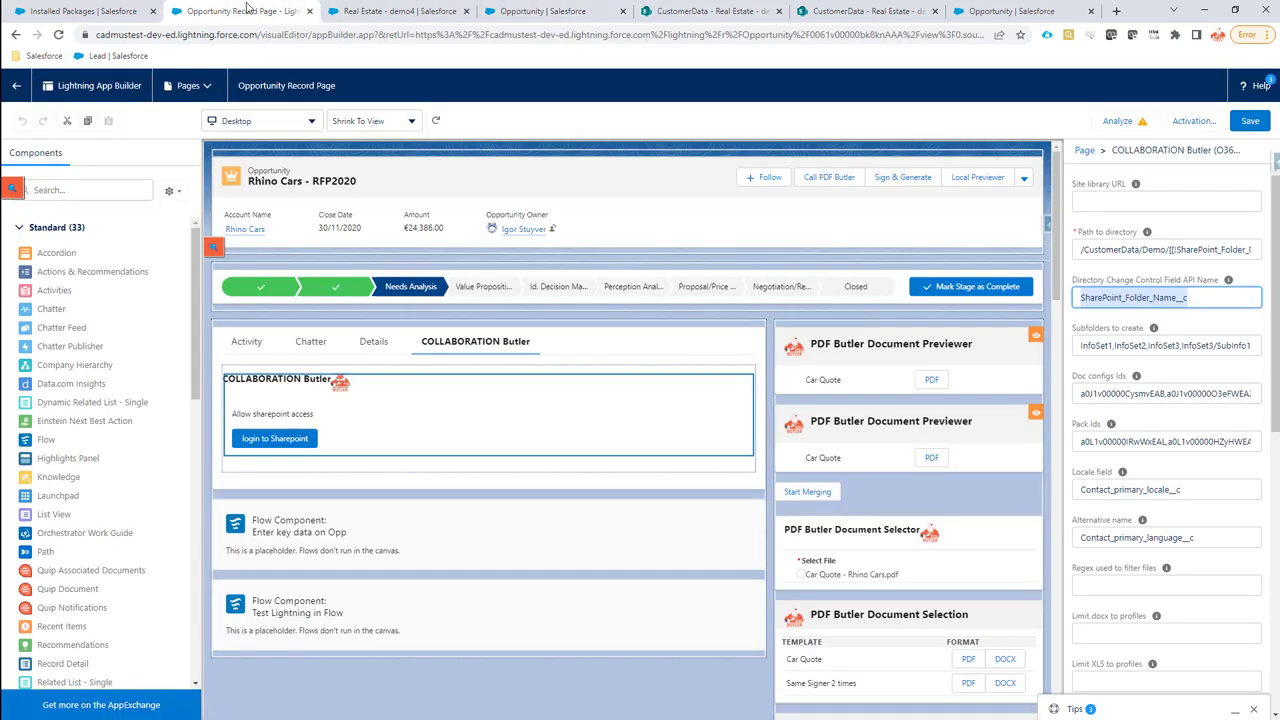
click(360, 12)
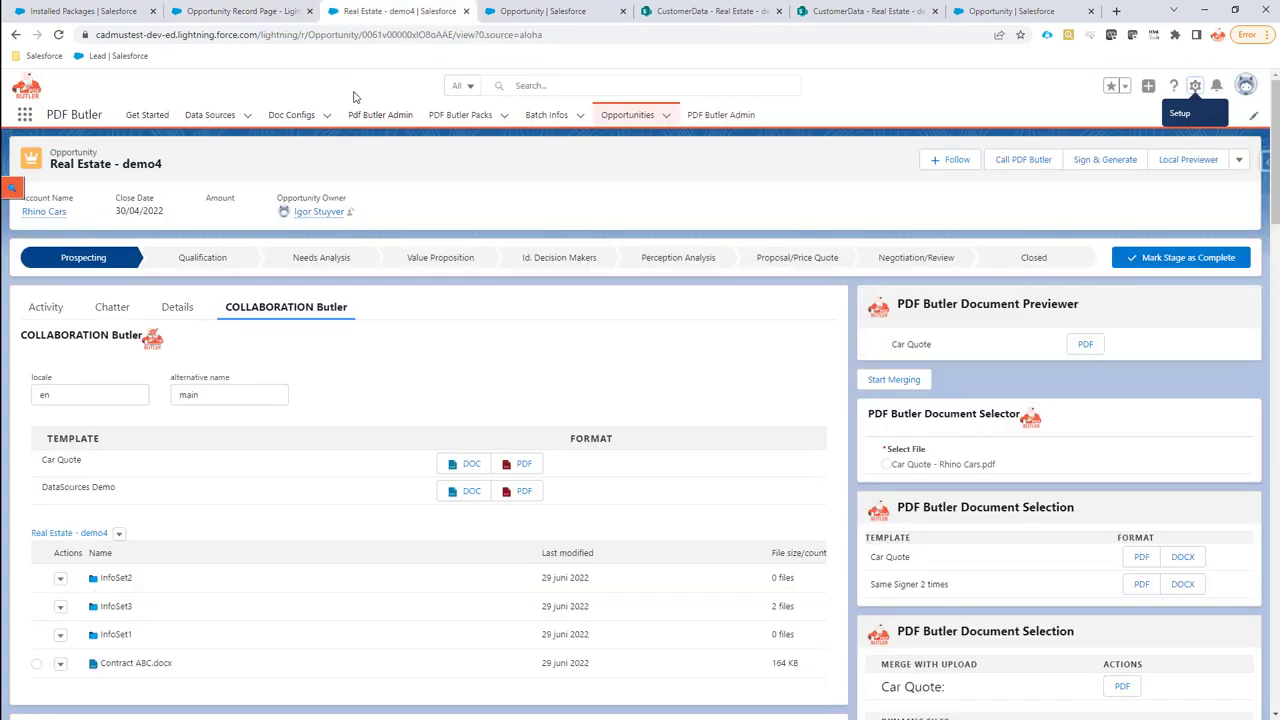
click(58, 34)
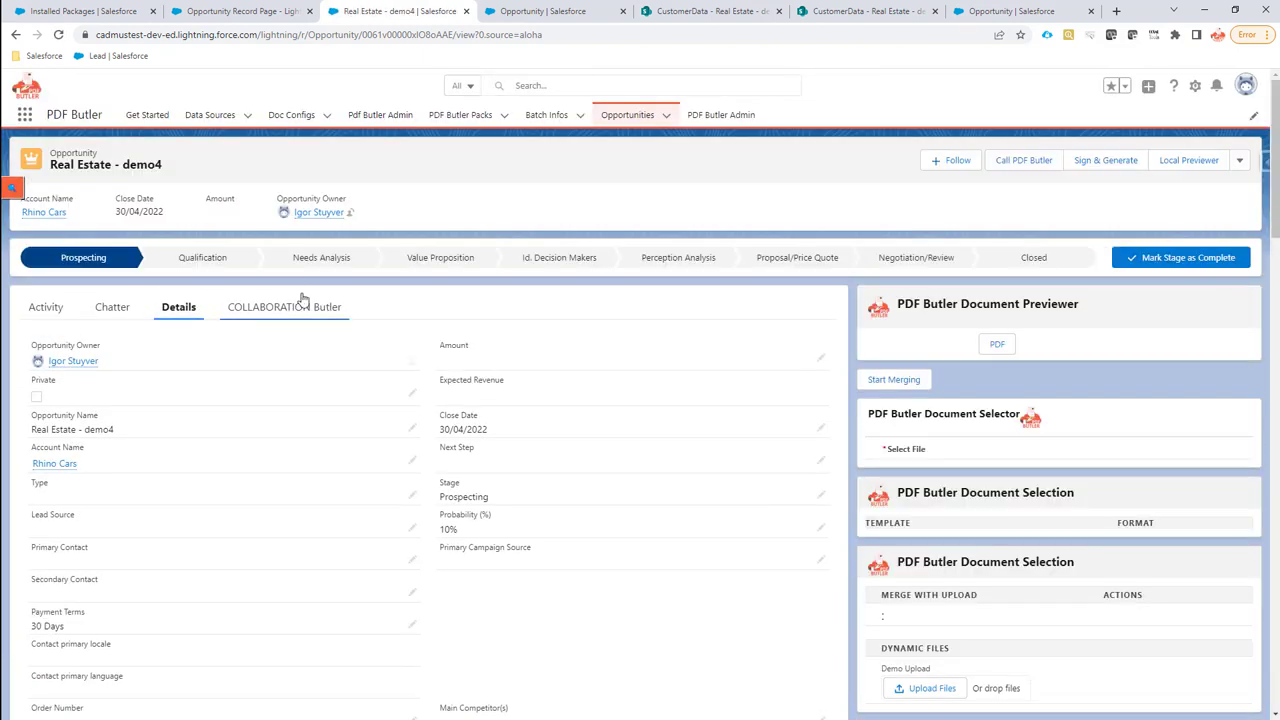
click(293, 308)
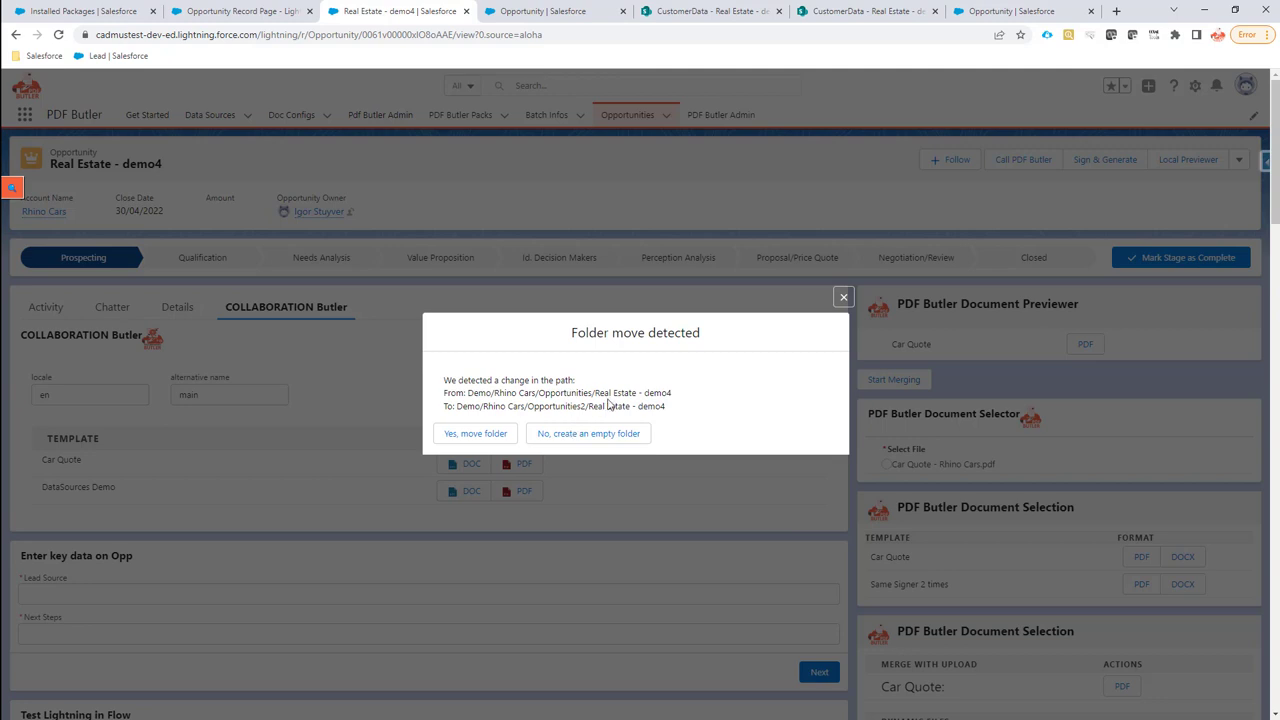
Compare the From and To paths in the folder move dialog and accept moving the folder under Opportunities2
double_click(569, 393)
drag(468, 393, 642, 393)
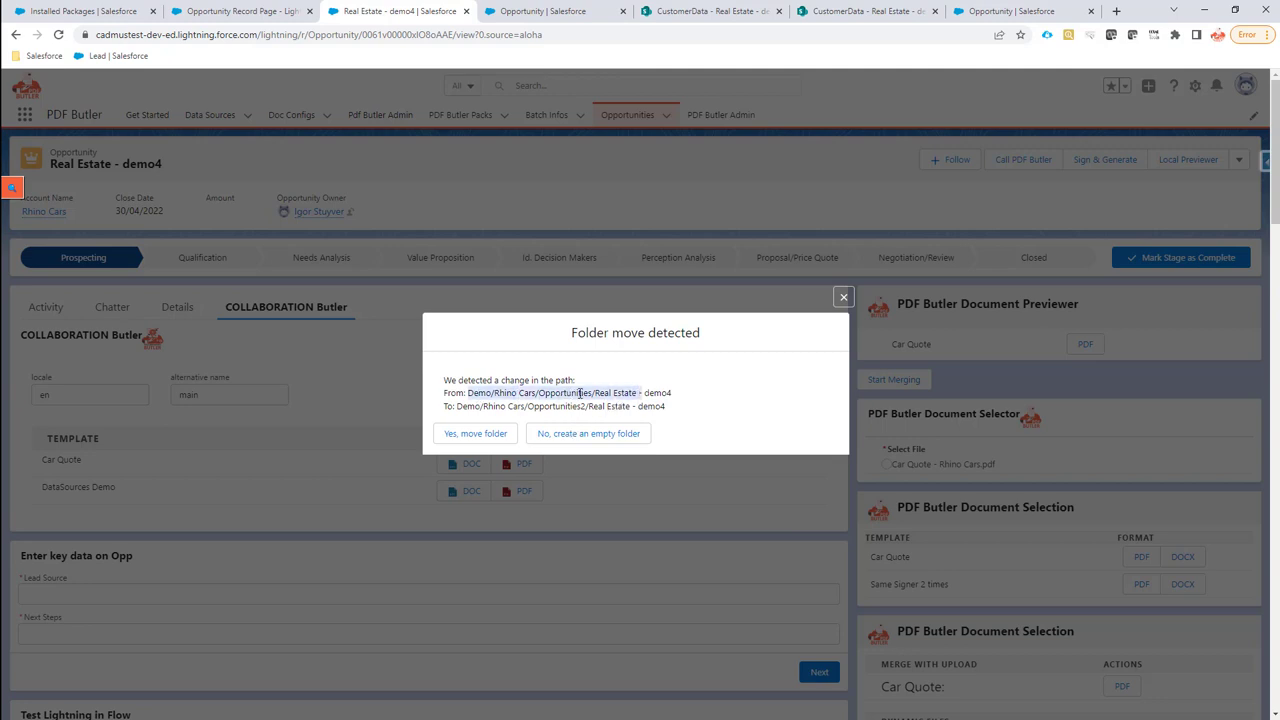
drag(471, 407, 575, 407)
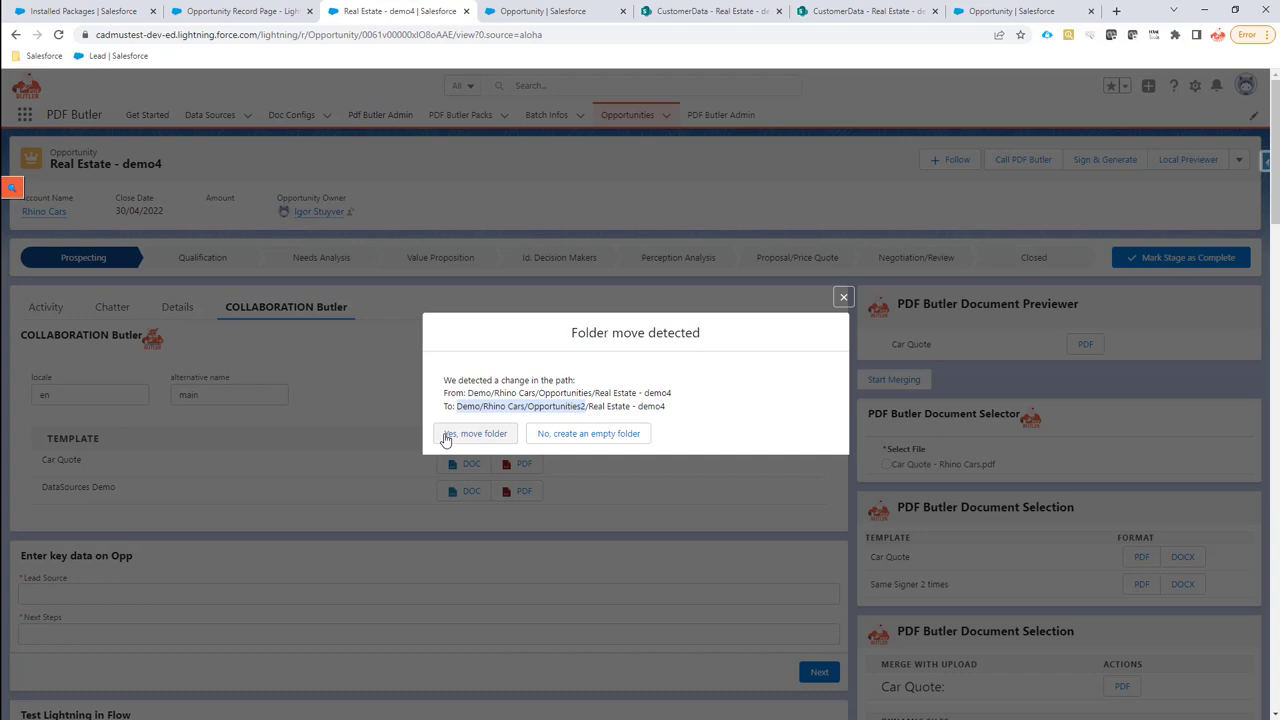
click(446, 436)
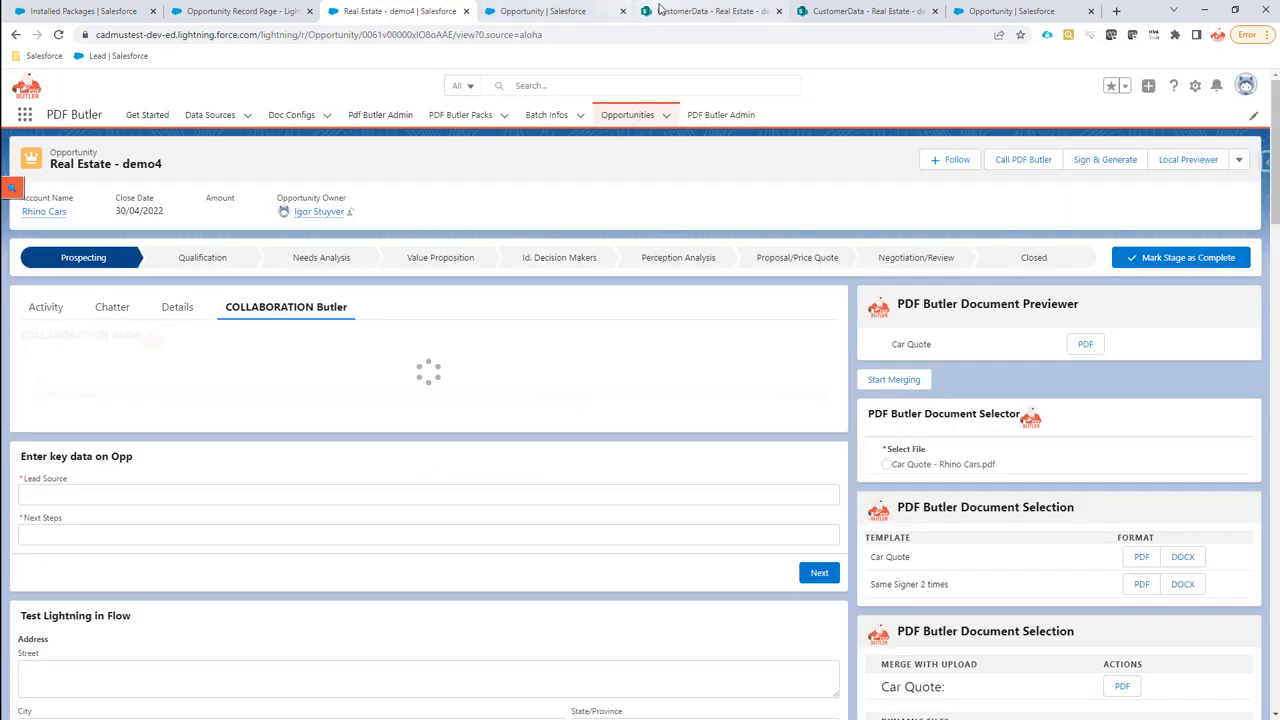
Check the previous SharePoint location, then open the opportunity's moved folder in SharePoint and examine its path and contents
click(667, 10)
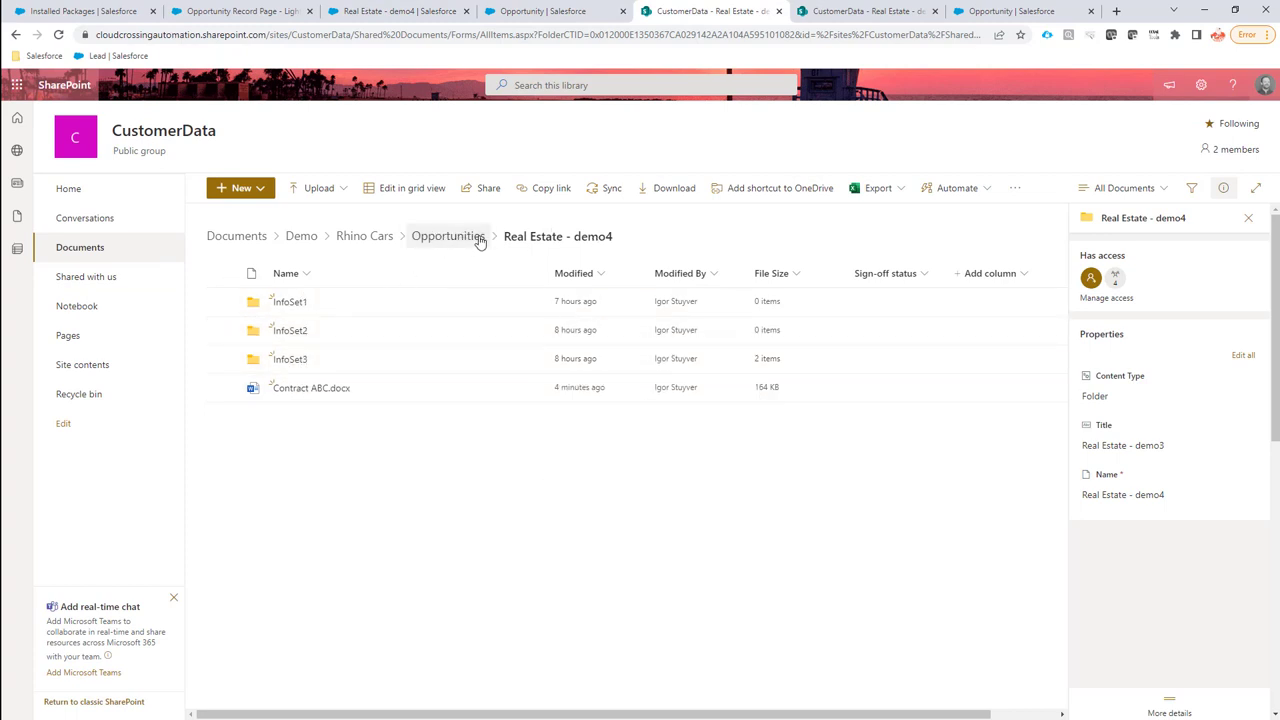
click(425, 12)
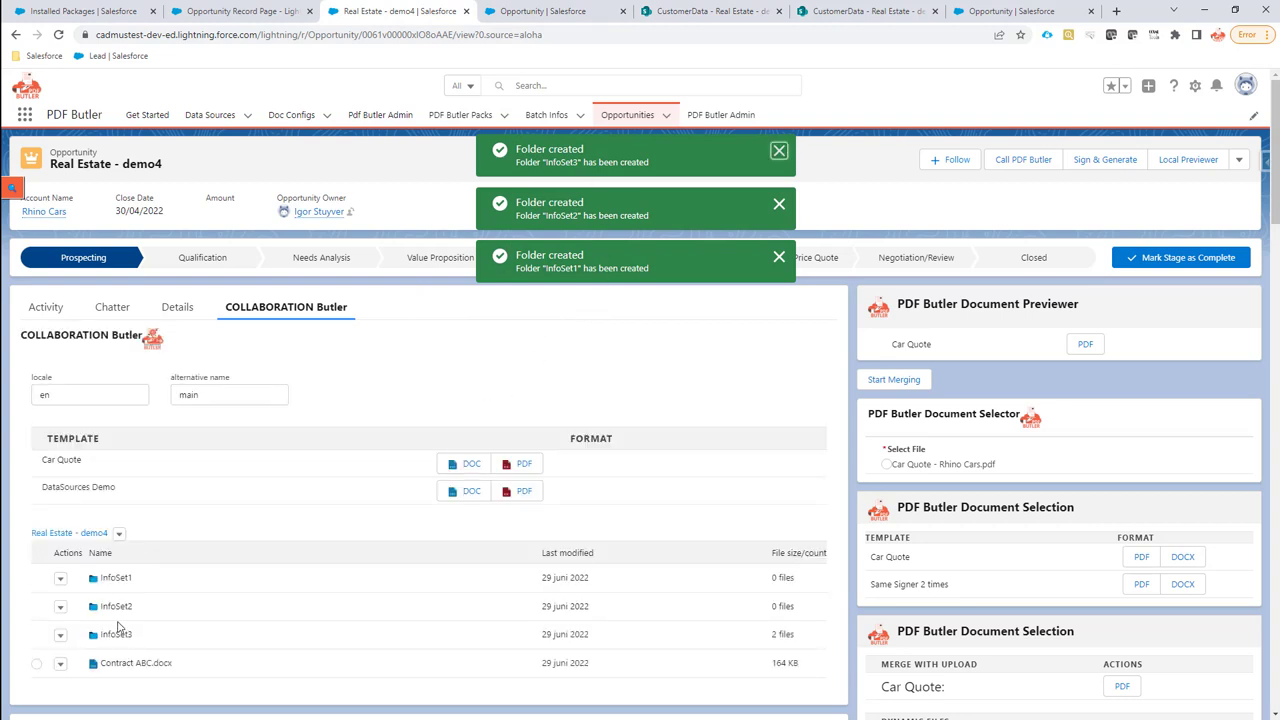
click(119, 535)
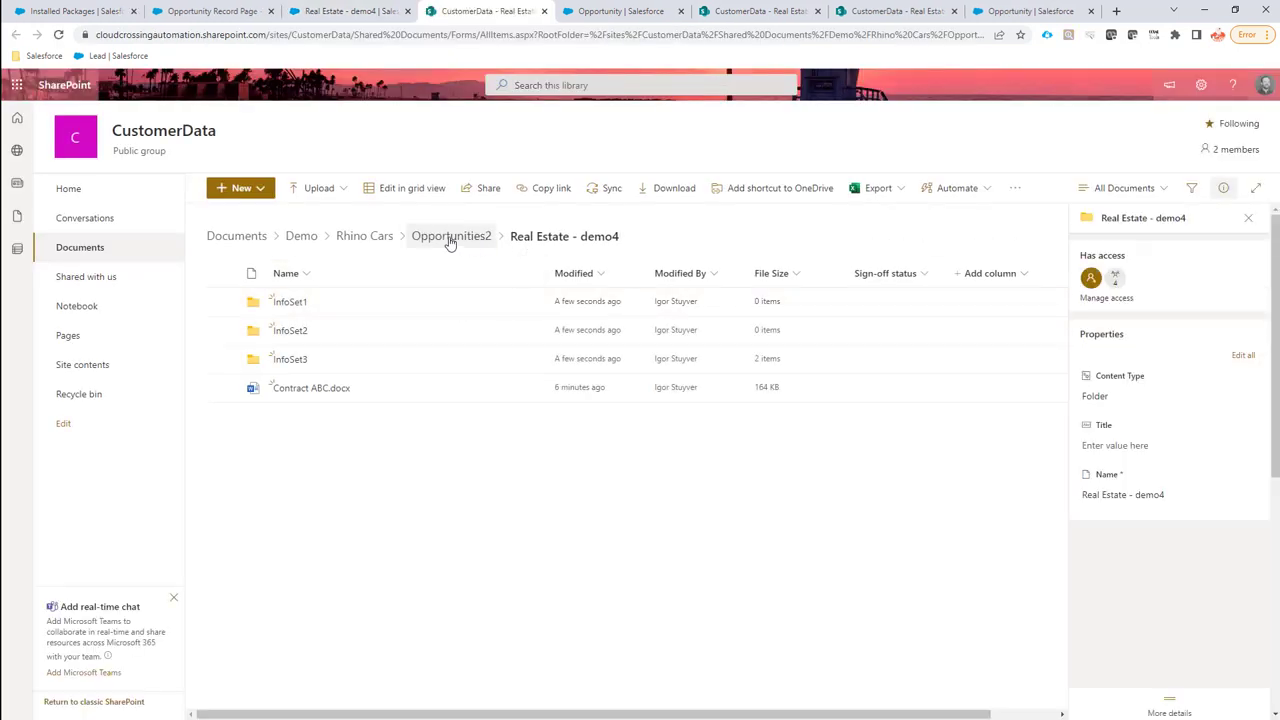
drag(510, 238, 521, 242)
click(521, 242)
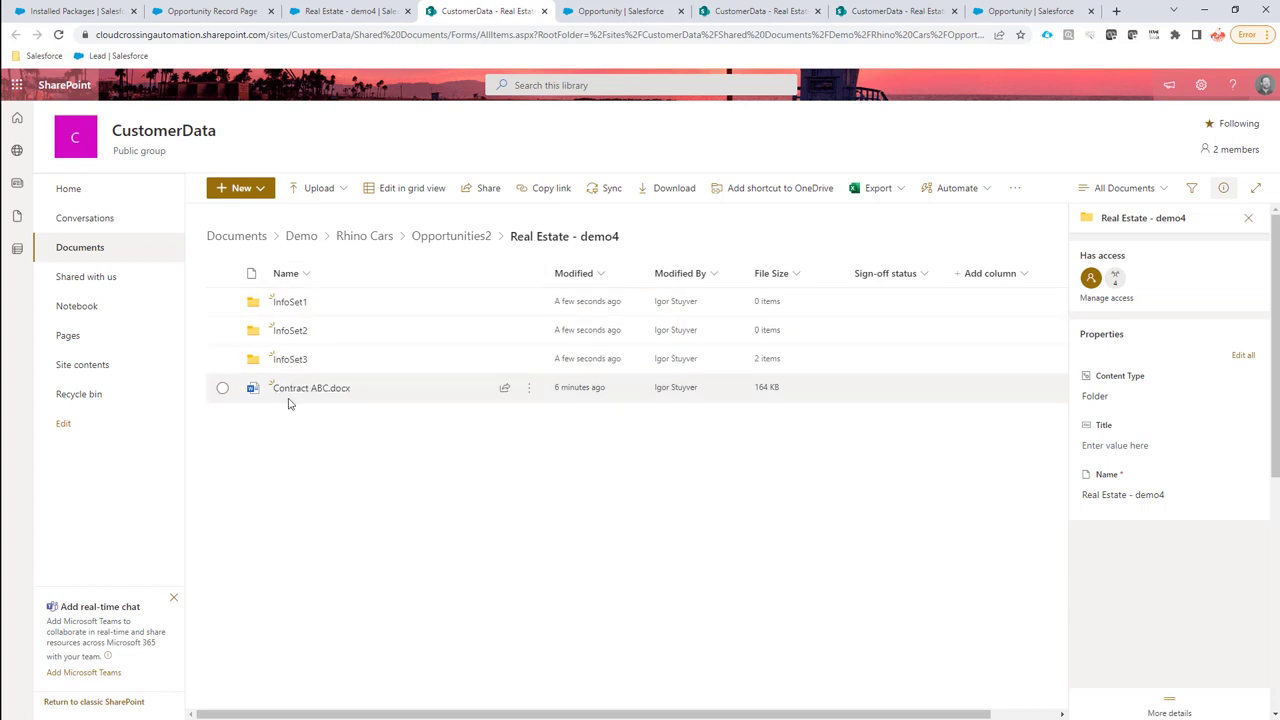